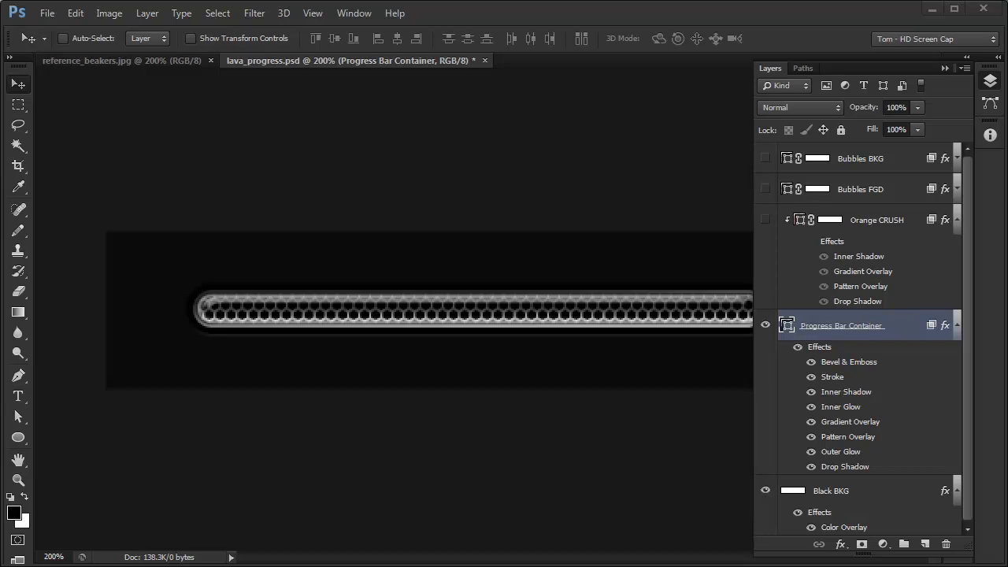
- Examine the beakers reference image and preview the Orange CRUSH layer over the progress bar in lava_progress.psd, leaving the layer hidden
click(76, 61)
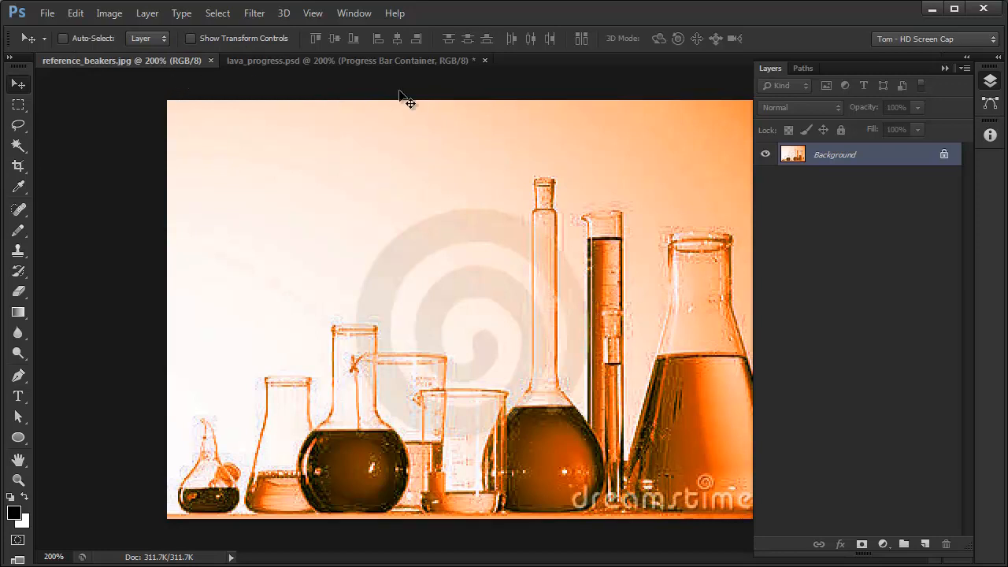
click(291, 63)
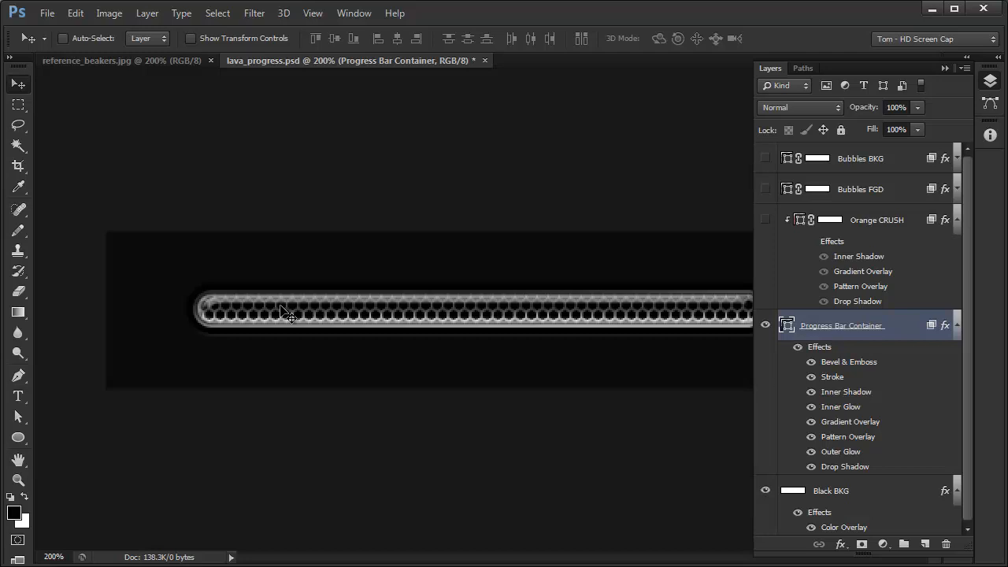
click(764, 221)
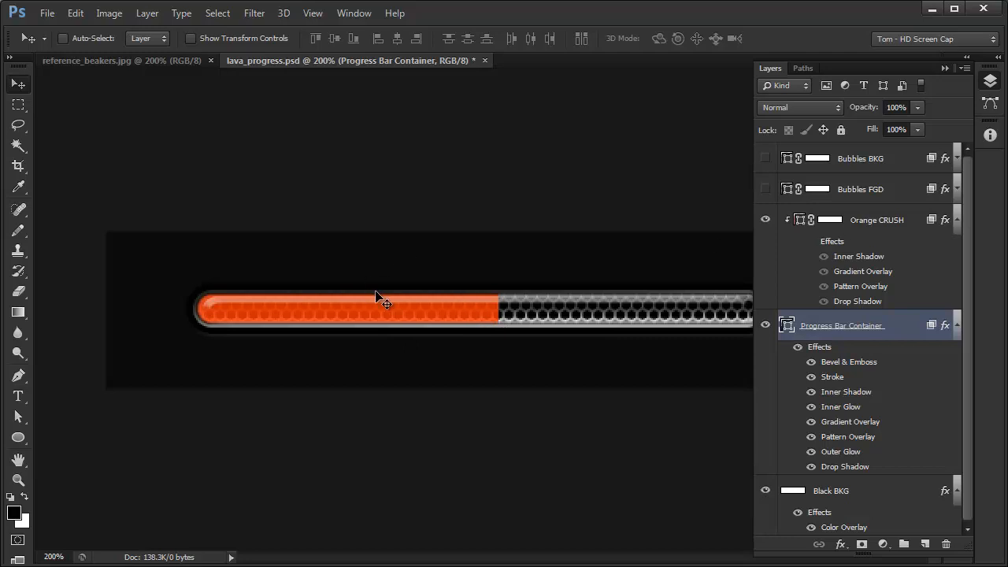
click(861, 224)
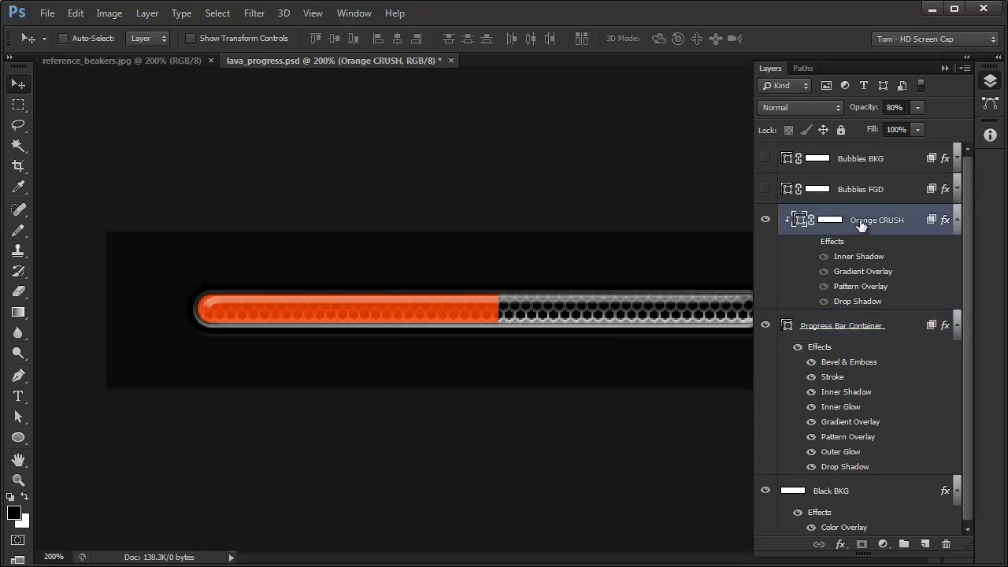
key(8)
click(764, 219)
click(833, 330)
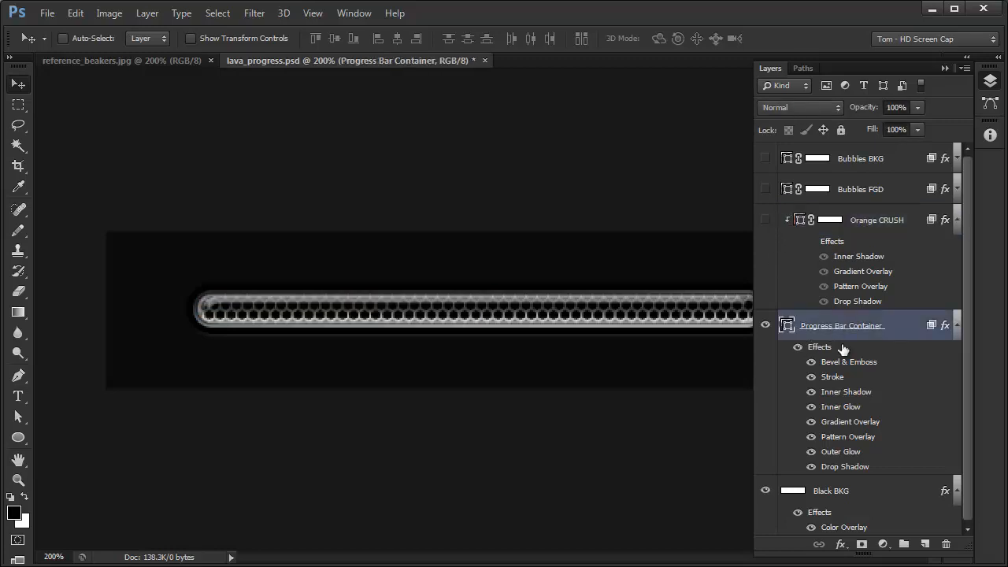
click(811, 453)
- Create a new 800 × 400 pixel document at 72 pixels/inch with a white background
key(ctrl+n)
drag(542, 279, 448, 280)
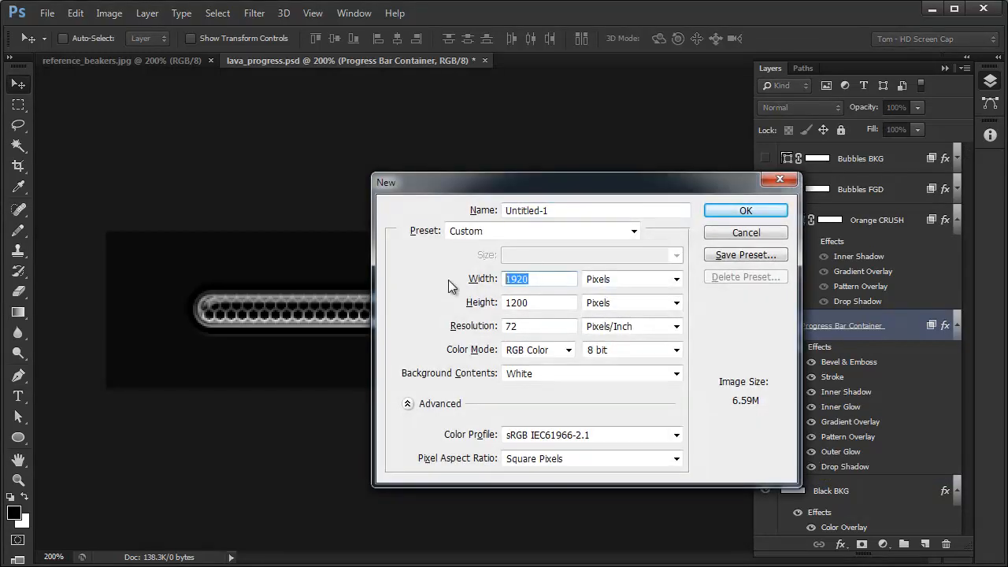
text(800)
key(Tab)
text(400)
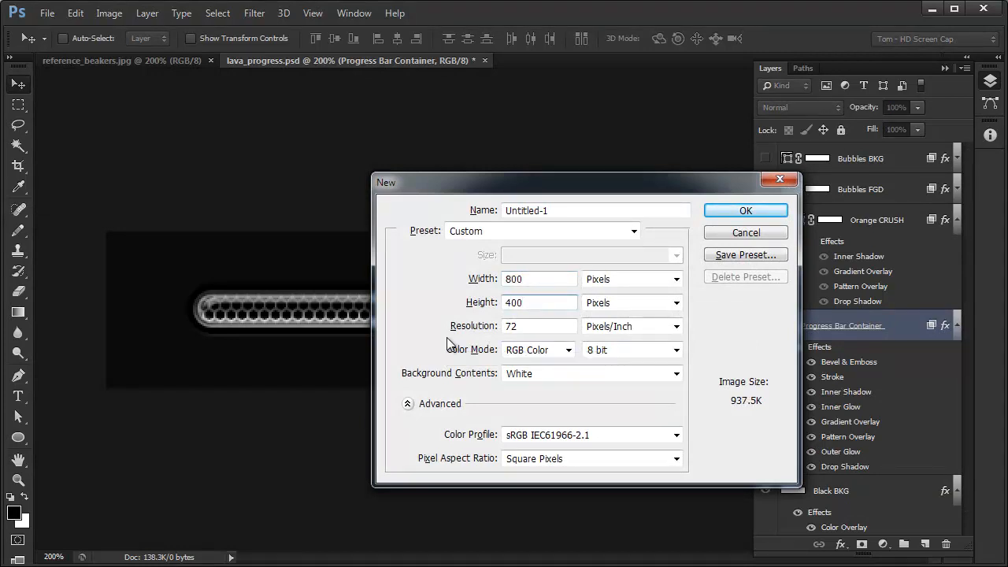
key(Return)
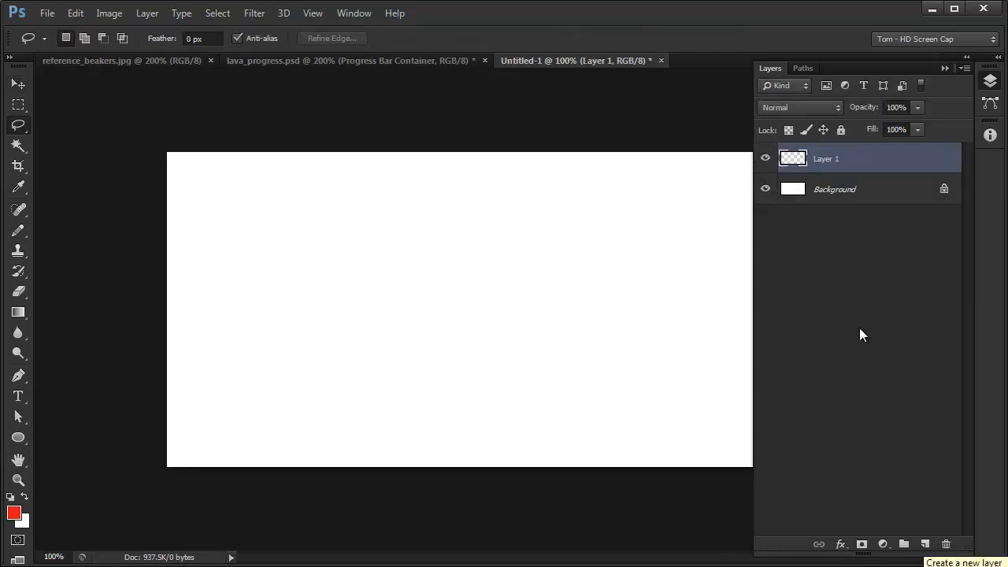
- Lasso a large freehand shape with three pointed lobes on Layer 1, fill it with the red foreground colour and deselect
mouse_move(365, 215)
mouse_down()
mouse_move(683, 207)
mouse_move(659, 263)
mouse_move(541, 267)
mouse_move(652, 309)
mouse_move(584, 352)
mouse_move(460, 358)
mouse_move(502, 391)
mouse_move(354, 405)
mouse_move(282, 365)
mouse_move(283, 306)
mouse_move(365, 217)
mouse_up()
key(alt+BackSpace)
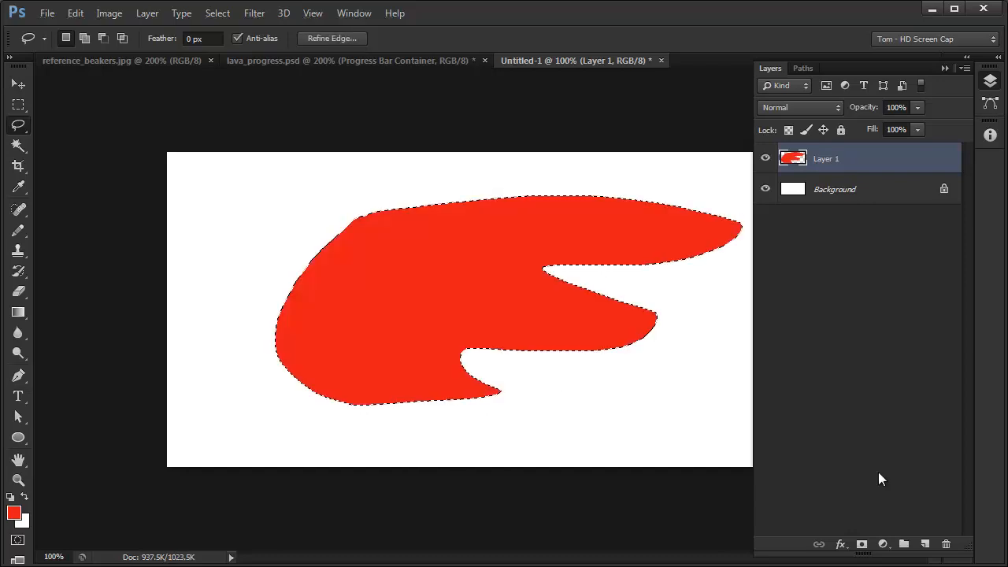
key(ctrl+d)
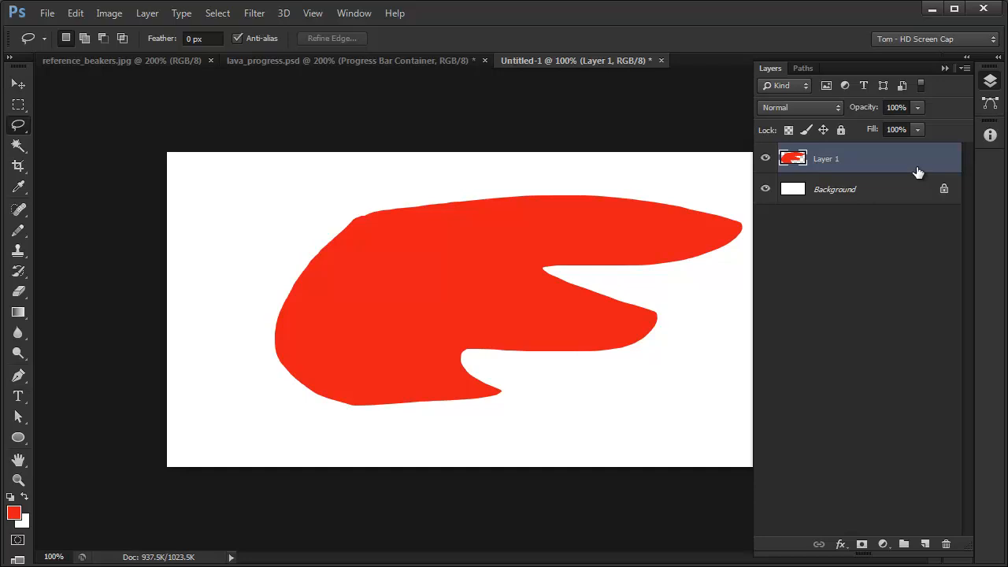
- Duplicate the red shape's layer, lock the copy's transparent pixels and fill it with black
key(ctrl+j)
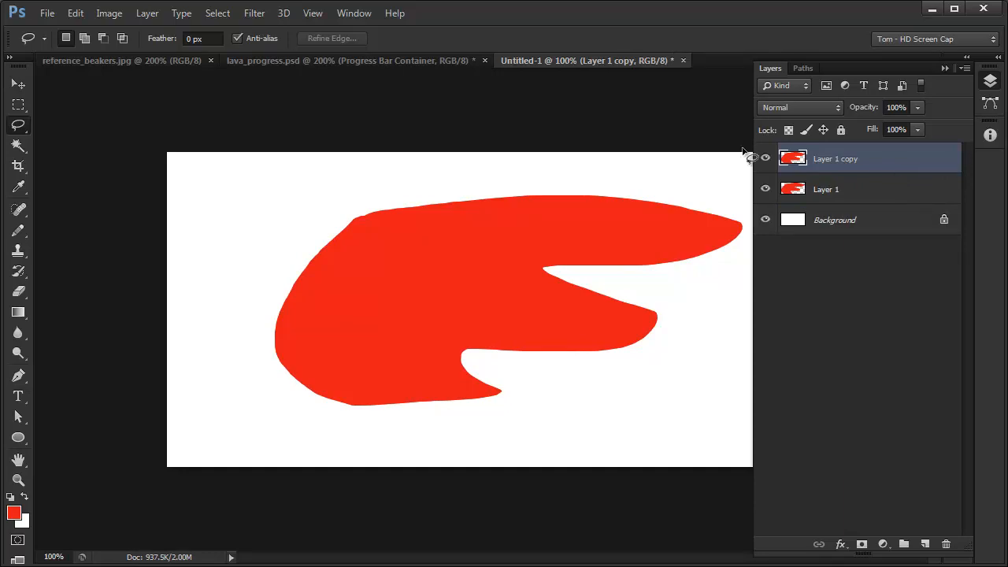
click(789, 130)
key(d)
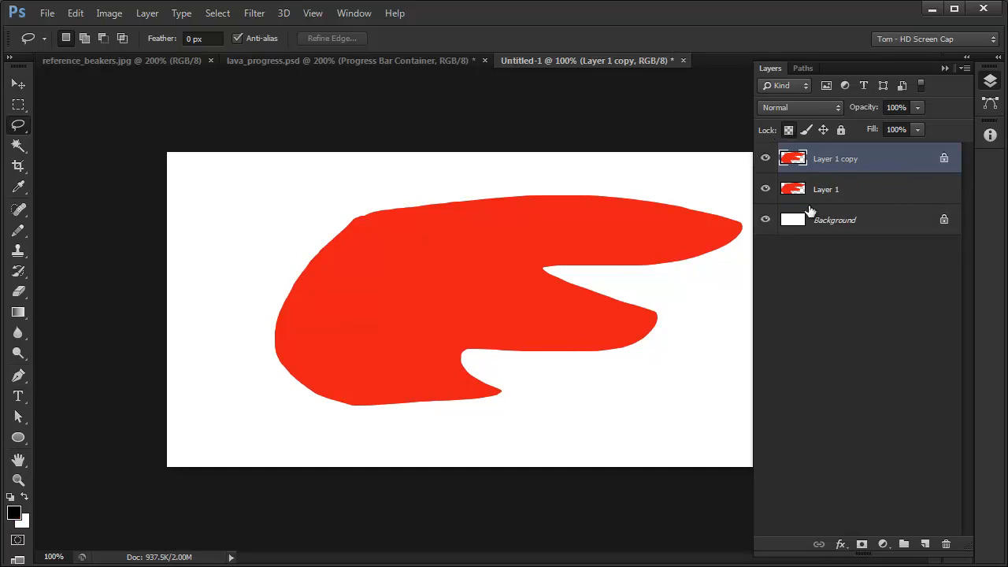
key(alt+BackSpace)
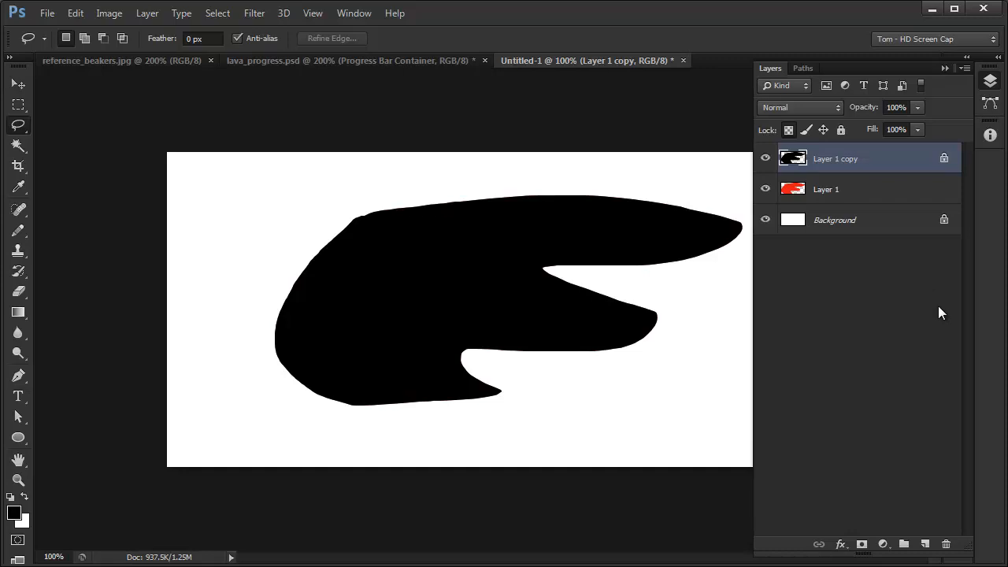
- Unlock the black copy's transparency and place it beneath Layer 1, offset slightly down and to the right of the red shape
click(788, 130)
key(alt+bracketleft)
drag(835, 158, 848, 207)
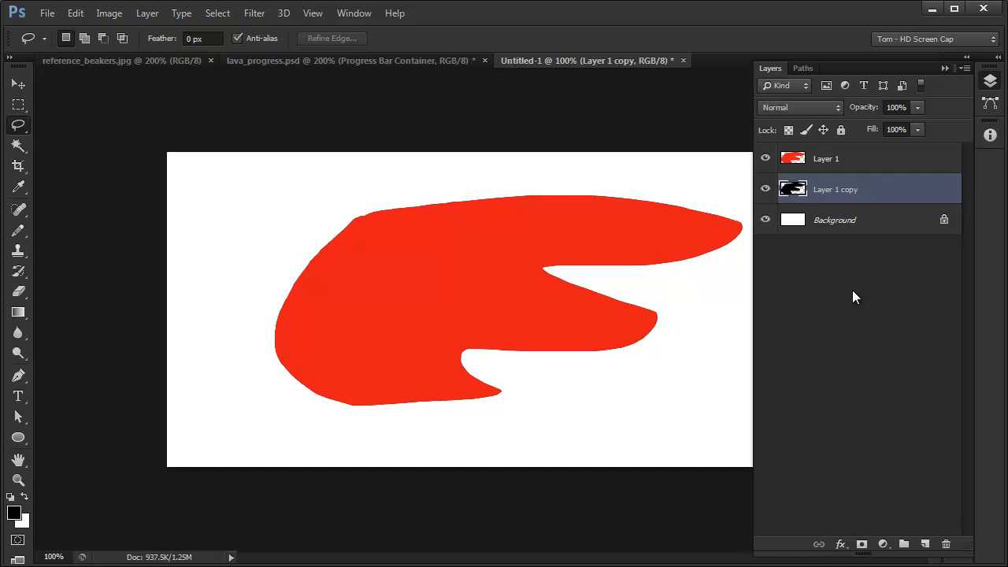
mouse_move(494, 273)
mouse_down()
mouse_move(510, 285)
mouse_move(498, 284)
mouse_up()
key(v)
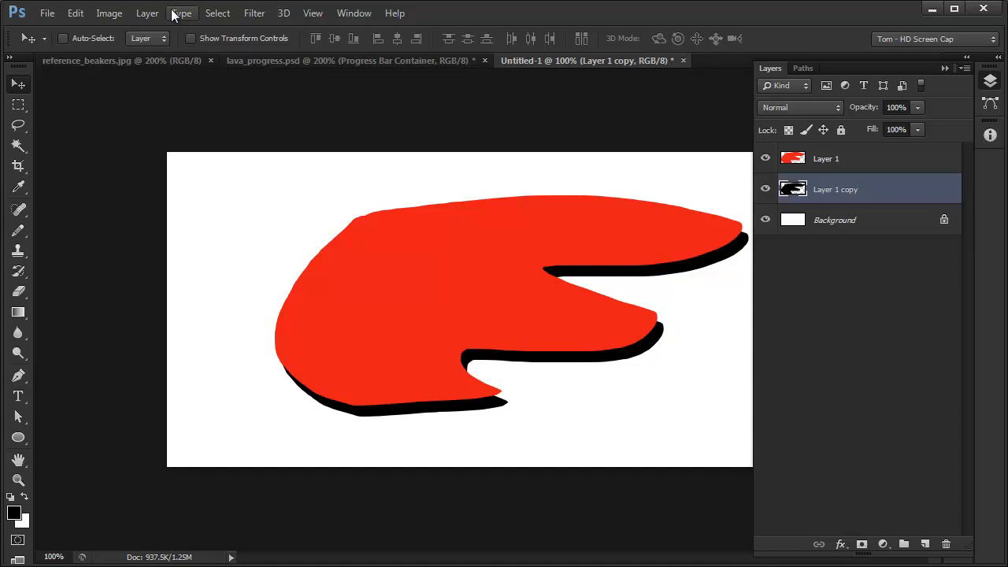
- Apply a Gaussian Blur with a radius of about 7 pixels to the black copy
click(252, 13)
mouse_move(289, 175)
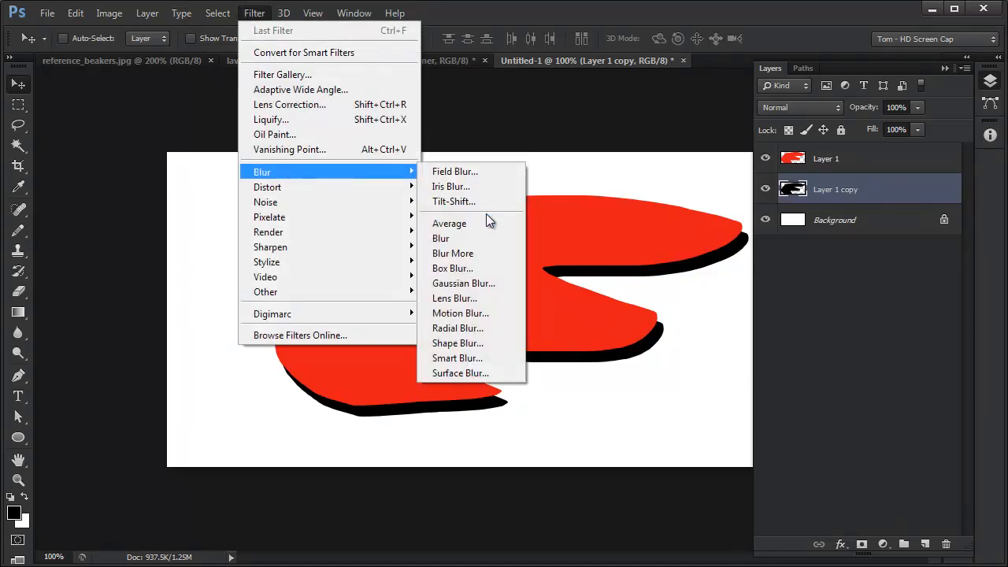
click(464, 282)
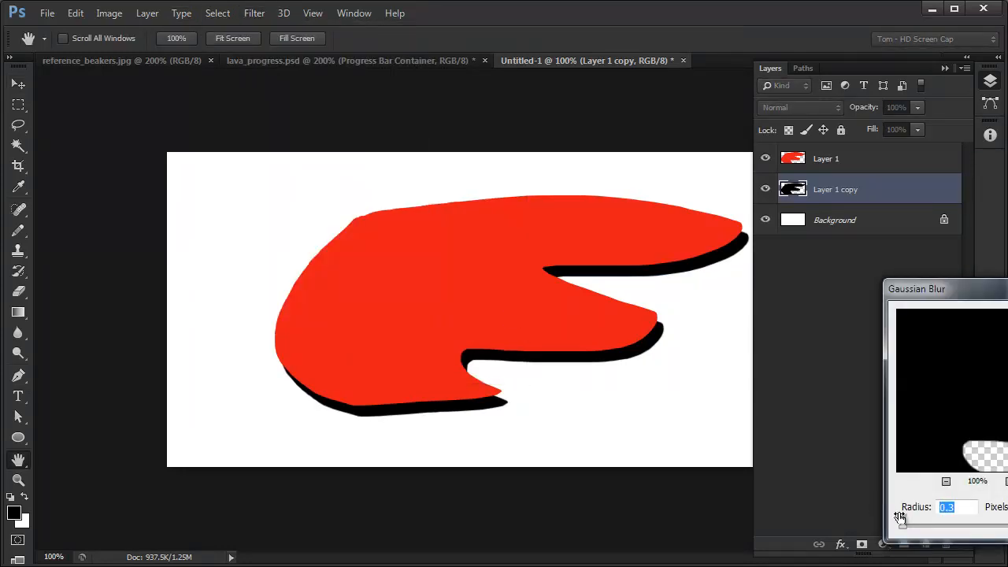
drag(900, 528, 951, 527)
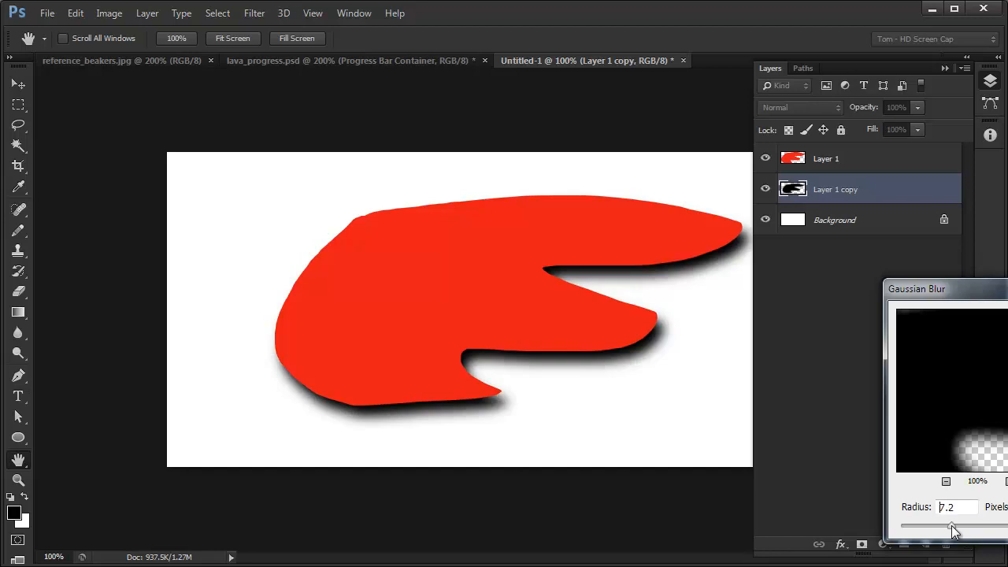
key(Down)
key(Down)
key(Return)
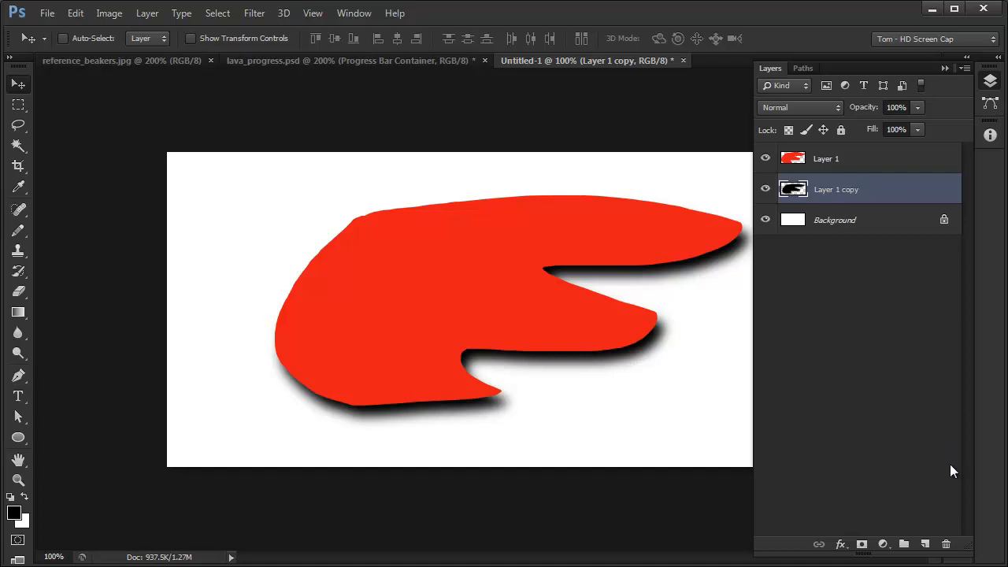
- Lower the blurred copy's opacity to 70% and delete that layer
drag(864, 113, 842, 118)
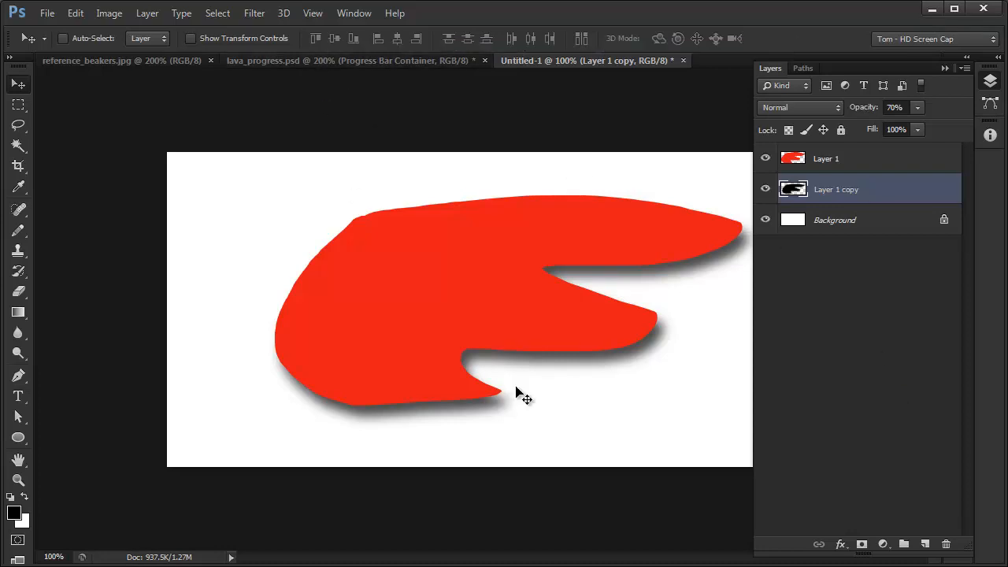
key(Delete)
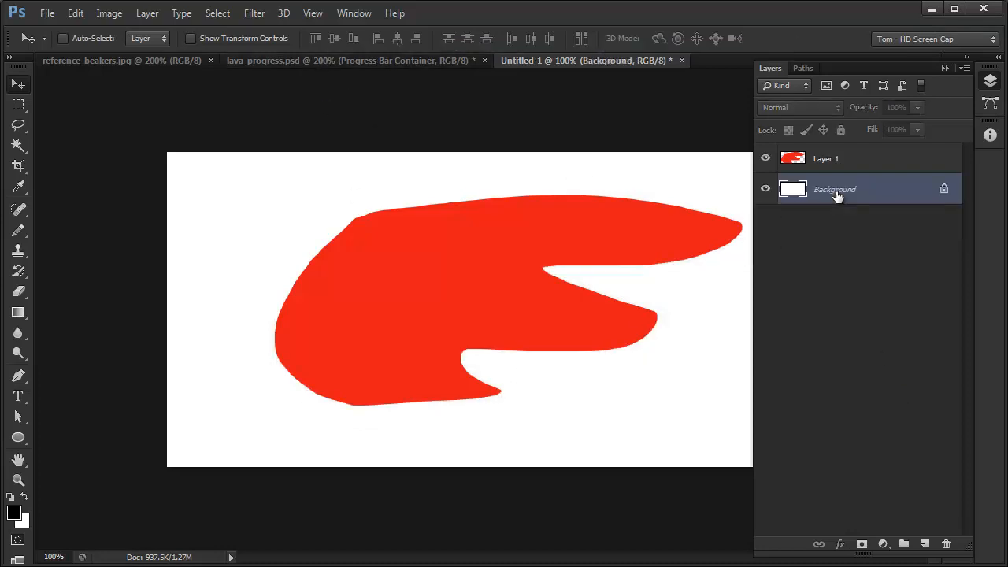
- Add a Drop Shadow layer style to Layer 1 with a distance of 10 px and 80% opacity
click(838, 162)
click(841, 544)
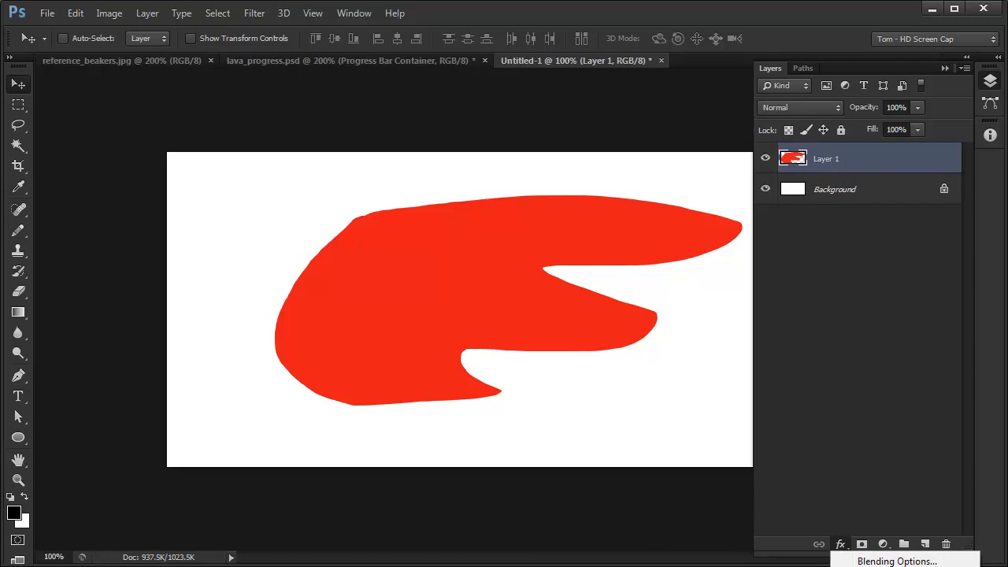
click(882, 566)
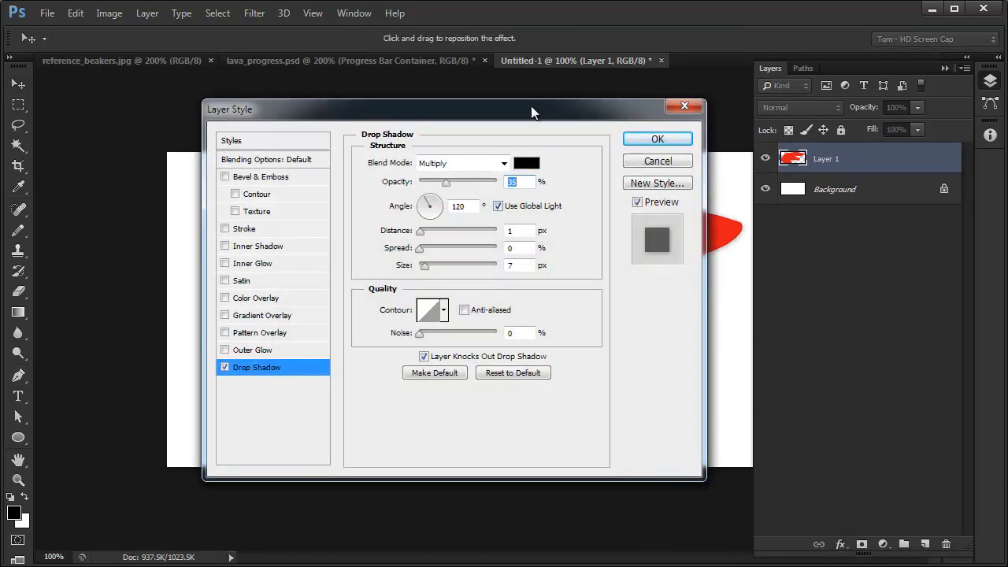
drag(535, 116, 331, 27)
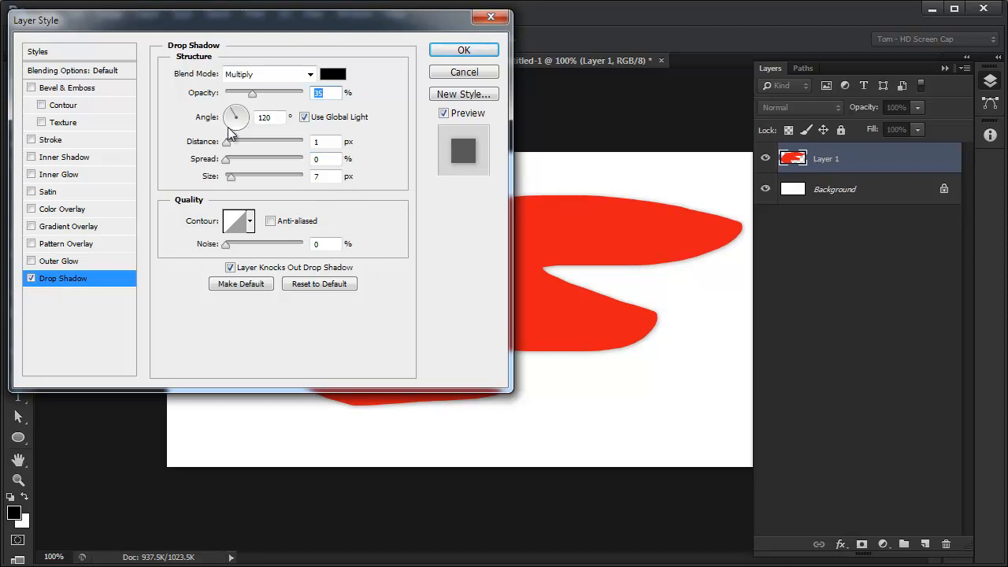
drag(227, 143, 233, 142)
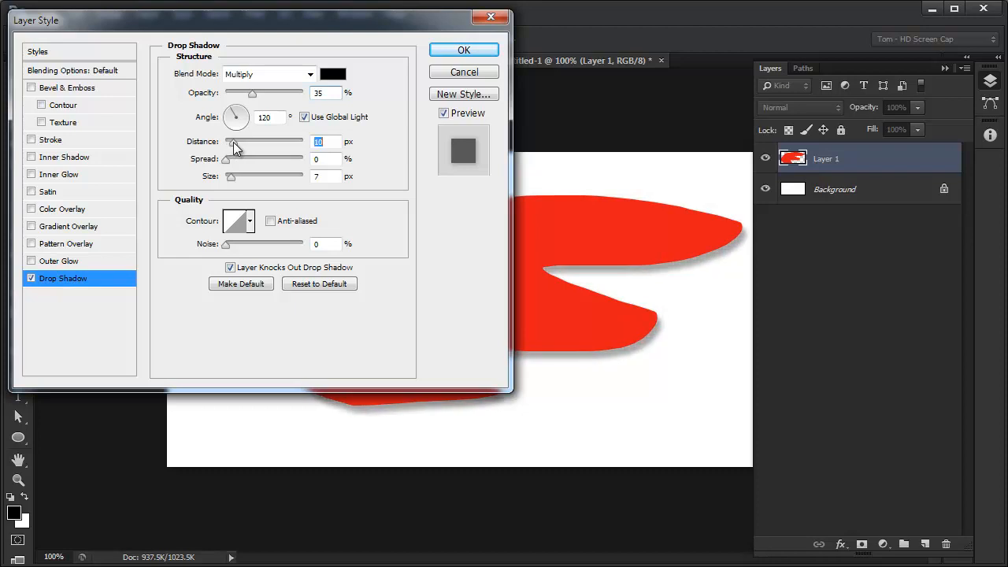
drag(253, 90, 287, 92)
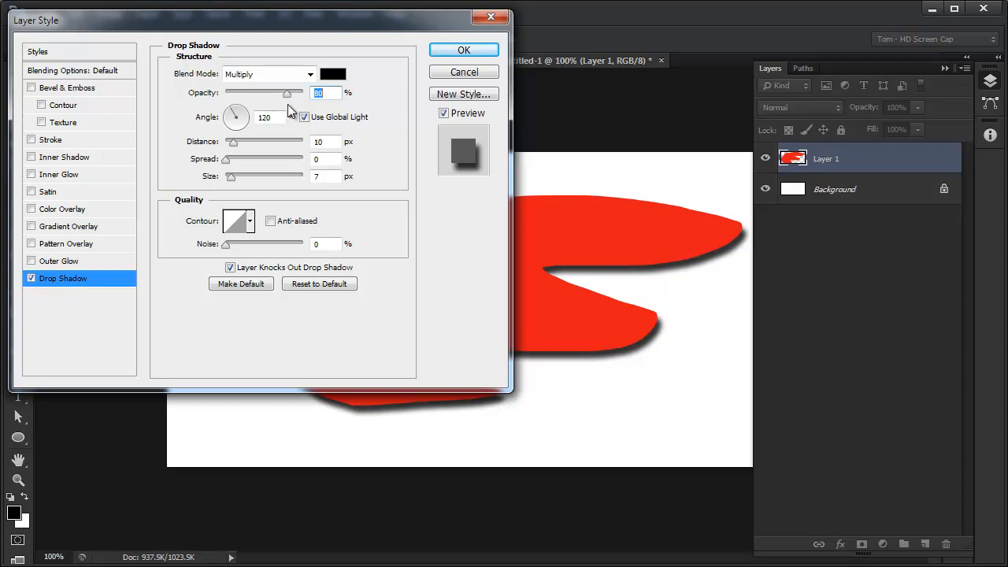
- Change the drop shadow's colour to a dark teal
click(332, 74)
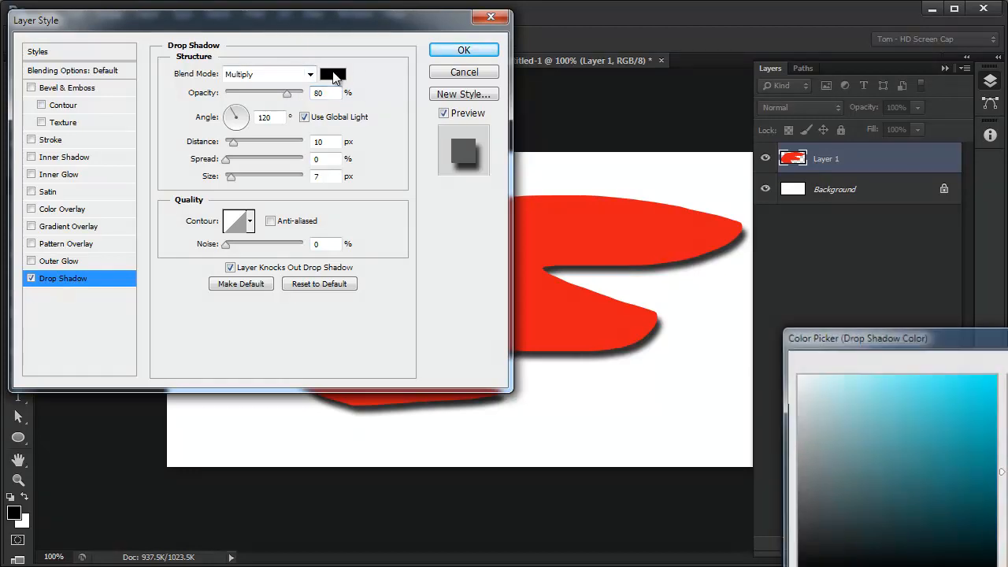
drag(853, 423, 982, 528)
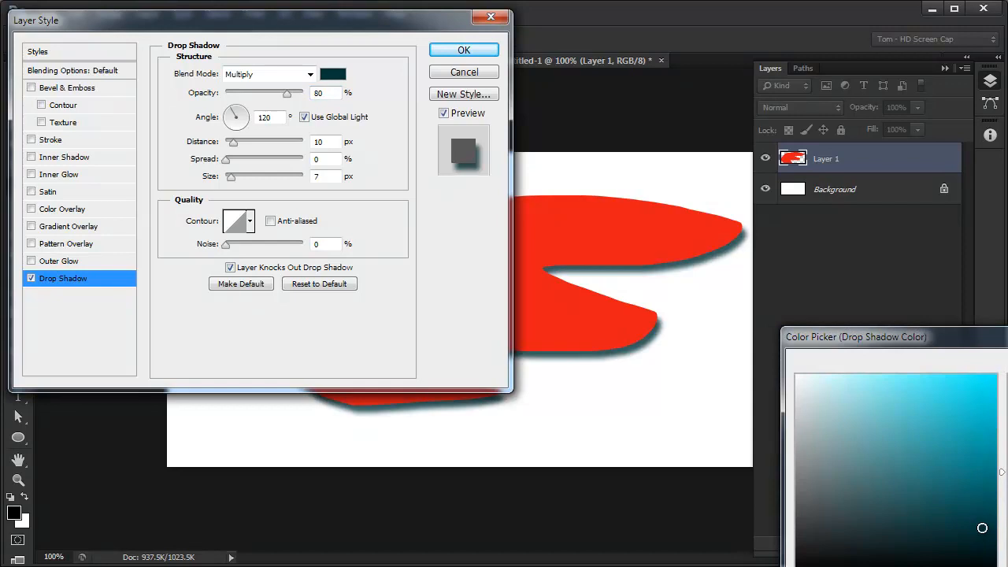
key(Return)
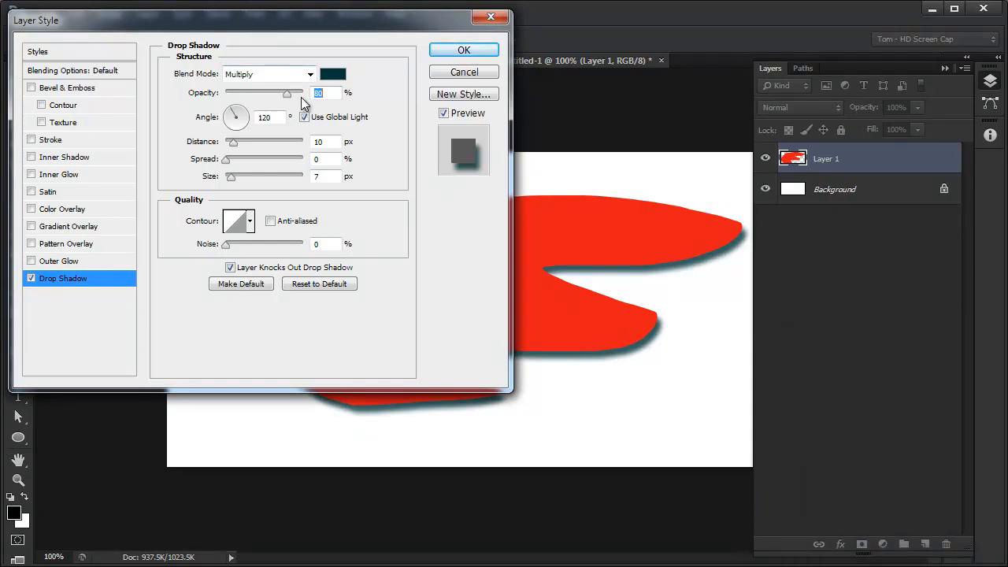
- Set the drop shadow's opacity to 74% and size to 9 px, and apply the layer style
drag(288, 96, 283, 96)
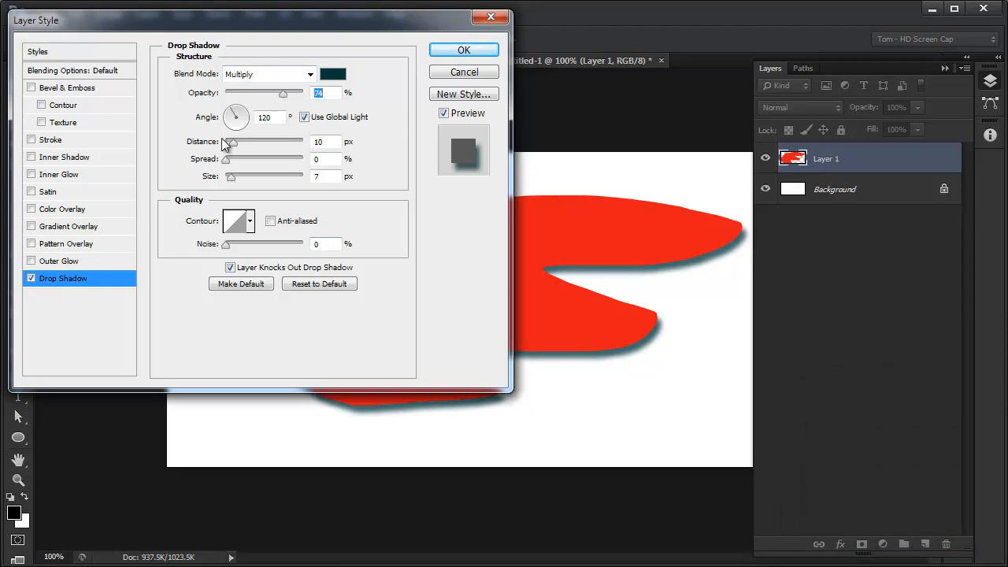
mouse_move(229, 178)
mouse_down()
mouse_move(246, 178)
mouse_move(232, 181)
mouse_up()
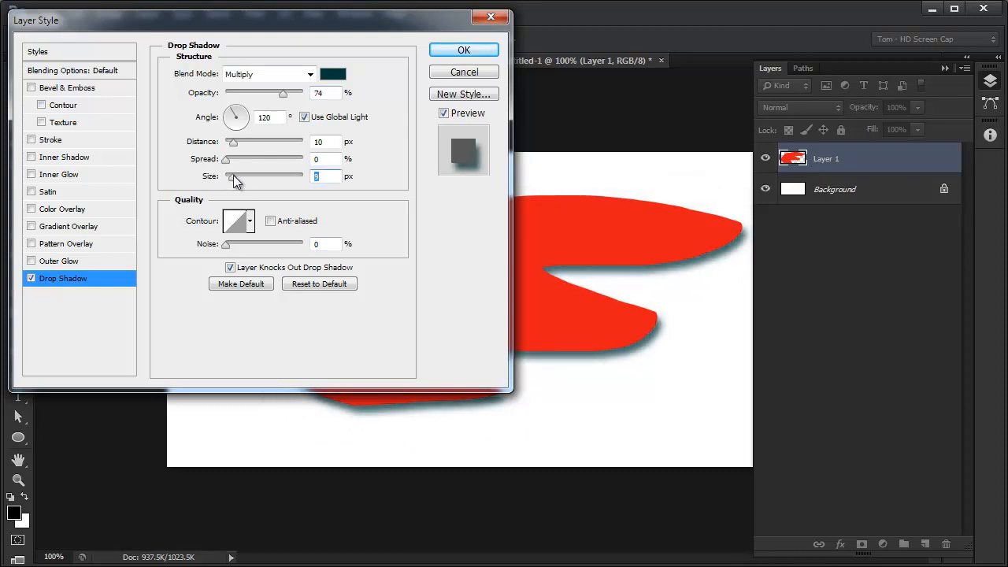
click(234, 144)
drag(234, 144, 234, 143)
drag(327, 27, 355, 15)
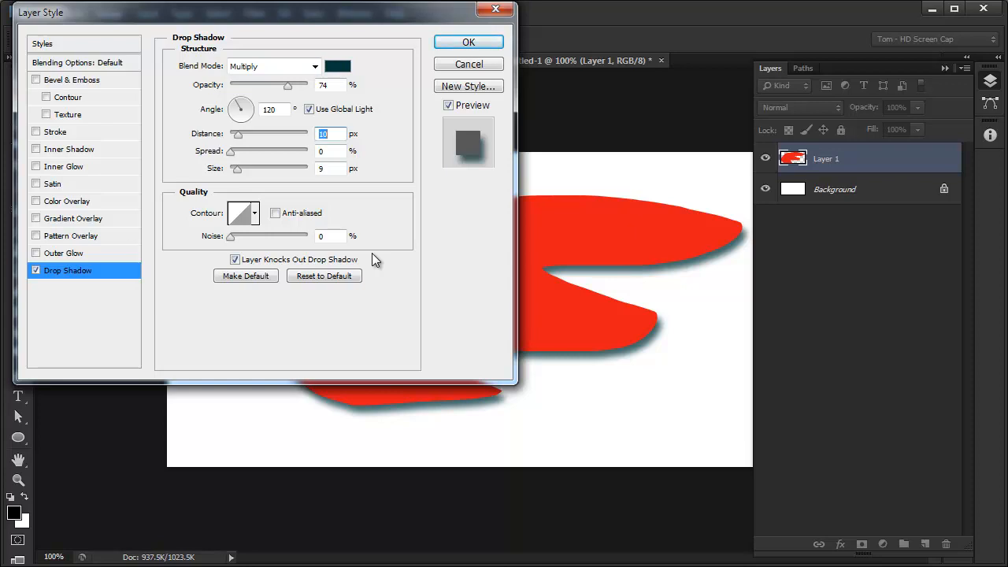
click(455, 43)
- Fill the Background layer with black and reselect Layer 1
click(847, 220)
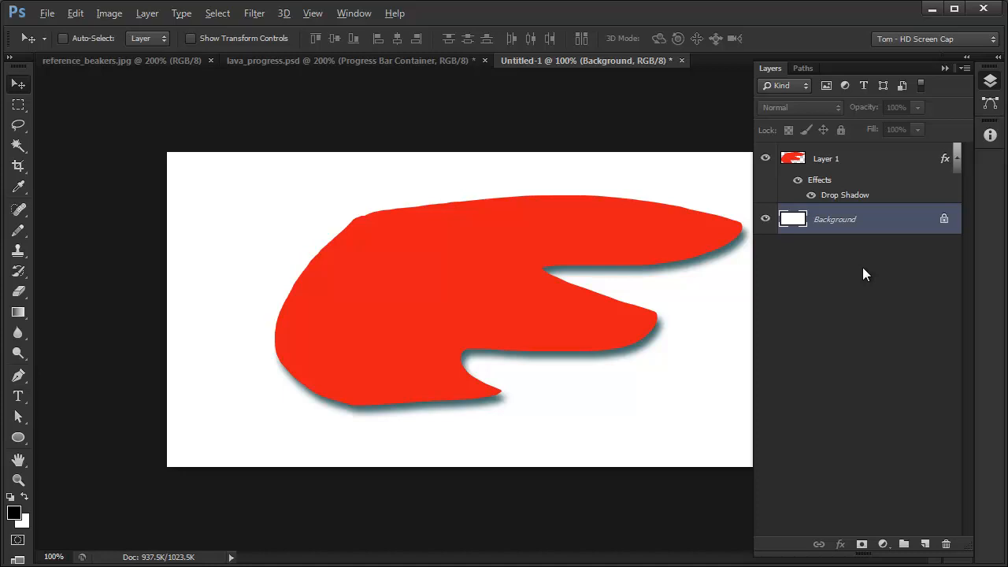
key(alt+BackSpace)
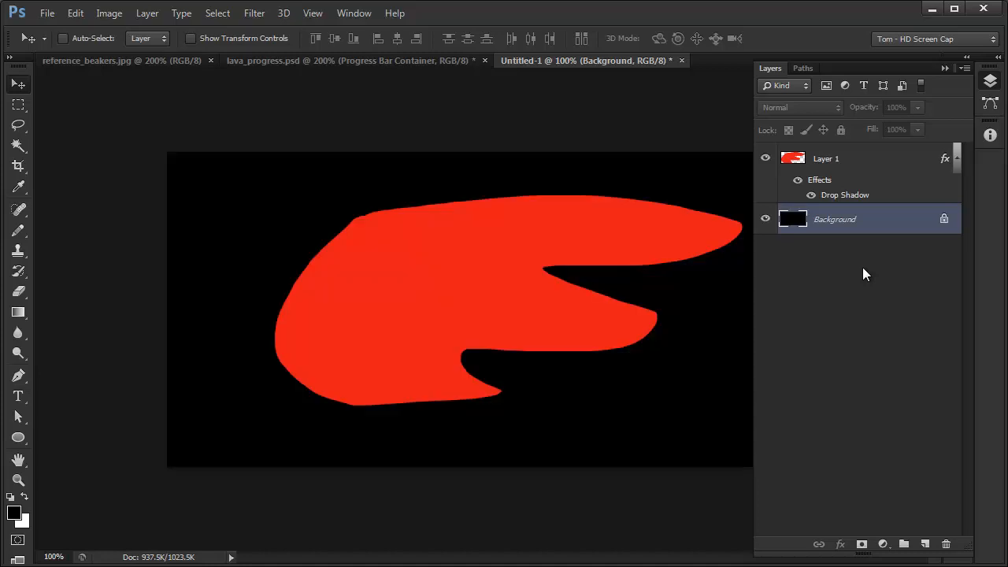
click(838, 159)
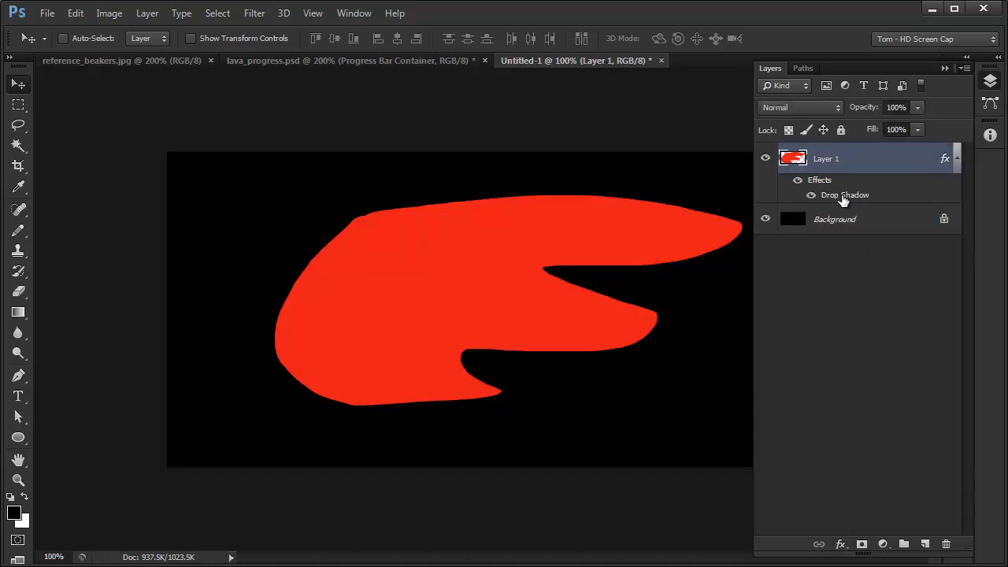
- Change the colour of Layer 1's drop shadow to white and set its blend mode to Screen
double_click(843, 196)
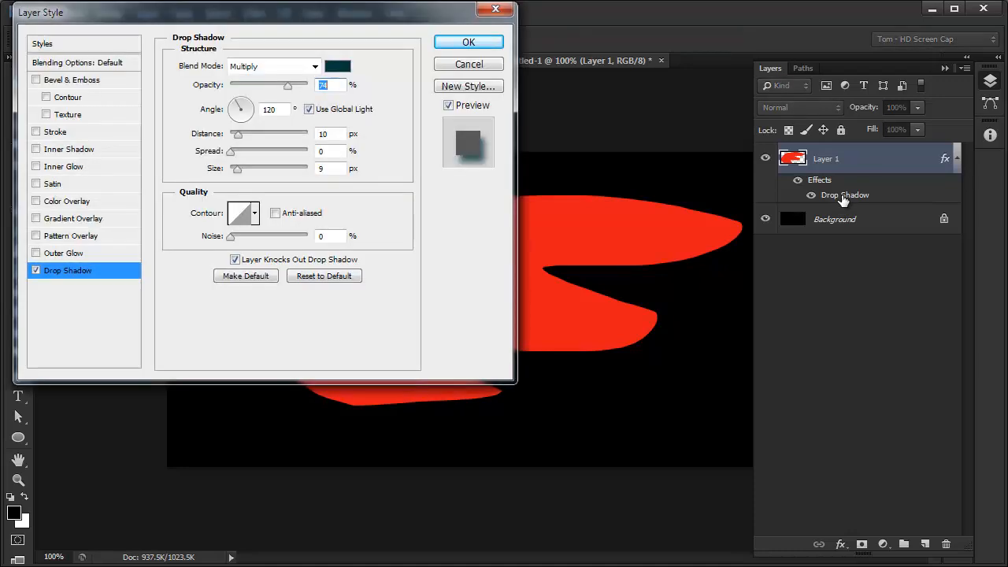
click(335, 68)
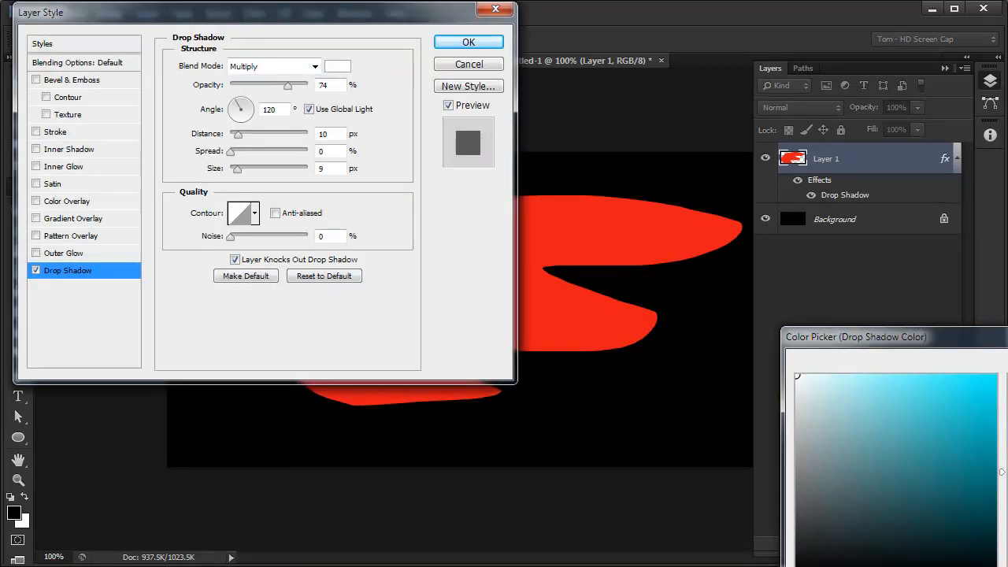
key(Return)
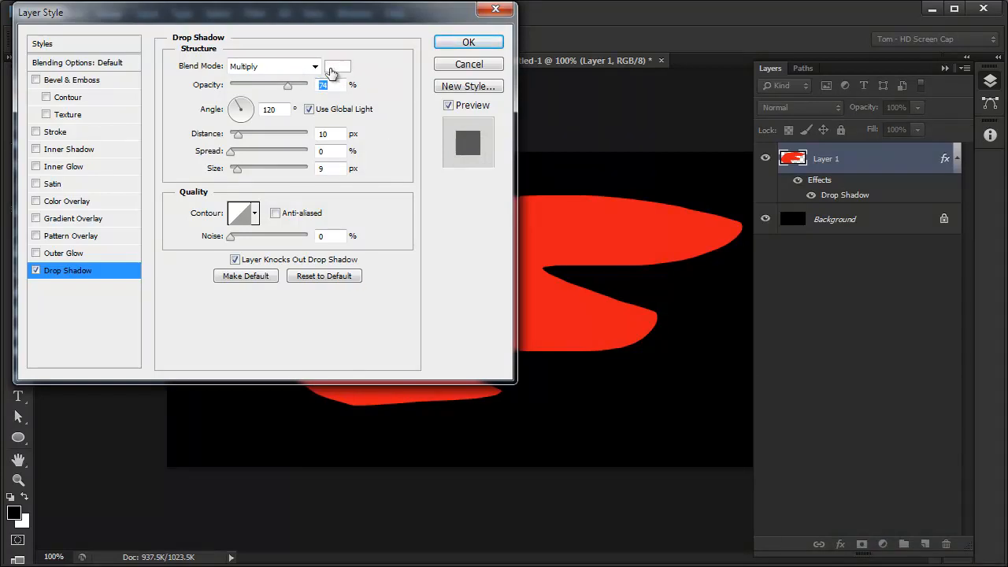
click(316, 68)
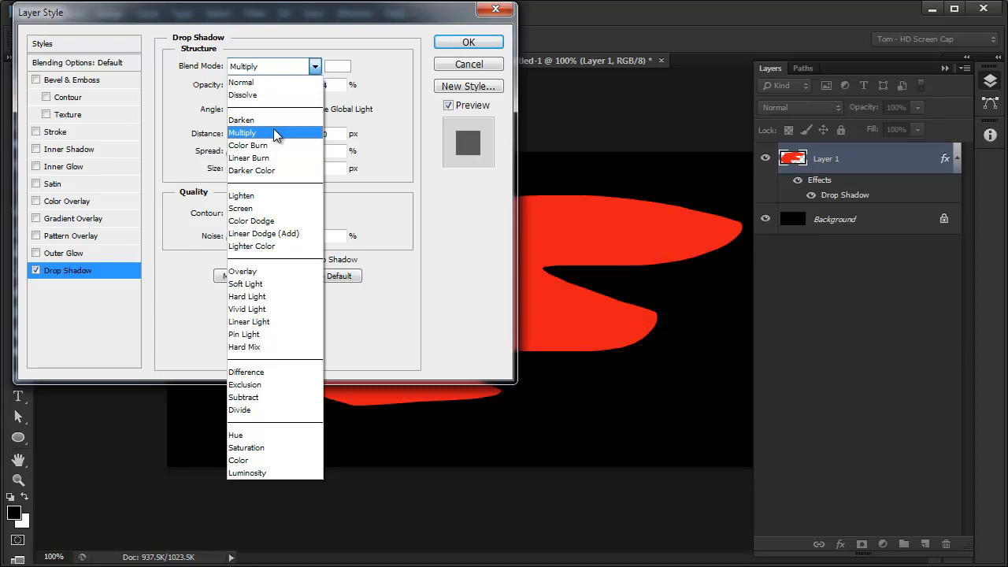
click(256, 209)
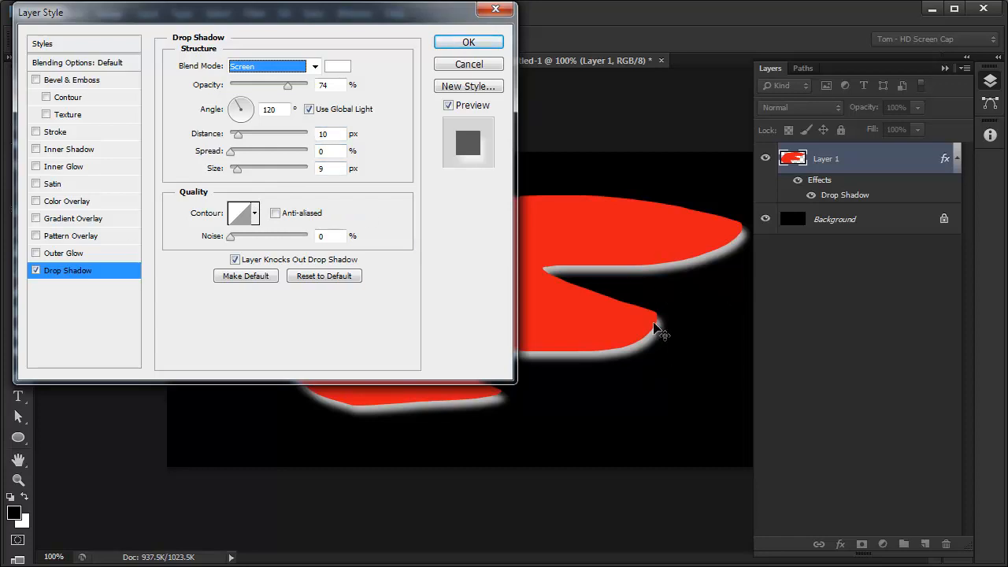
- Set the drop shadow's spread to 100% and its distance to 15 px, and apply the layer style
drag(229, 152, 355, 149)
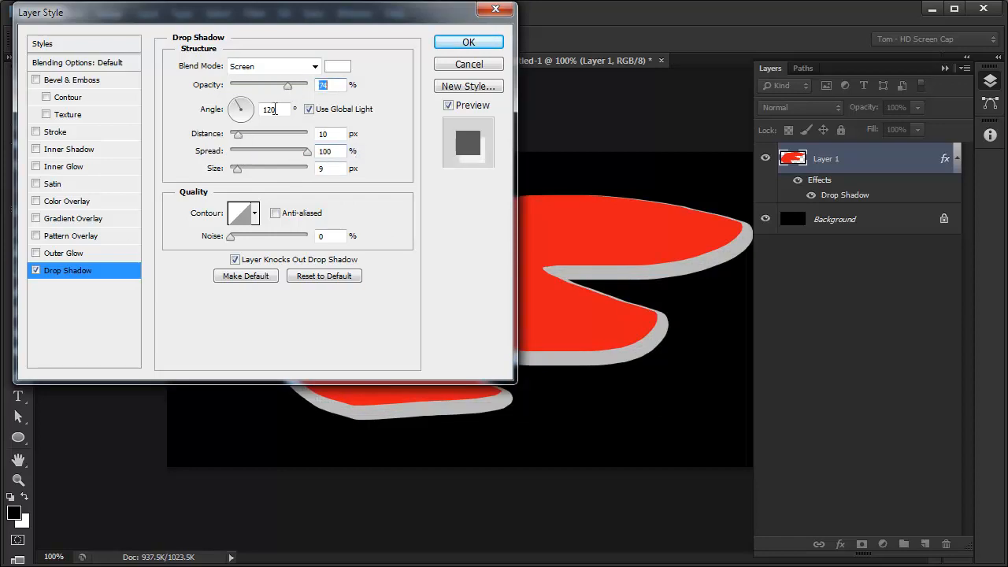
drag(238, 134, 242, 137)
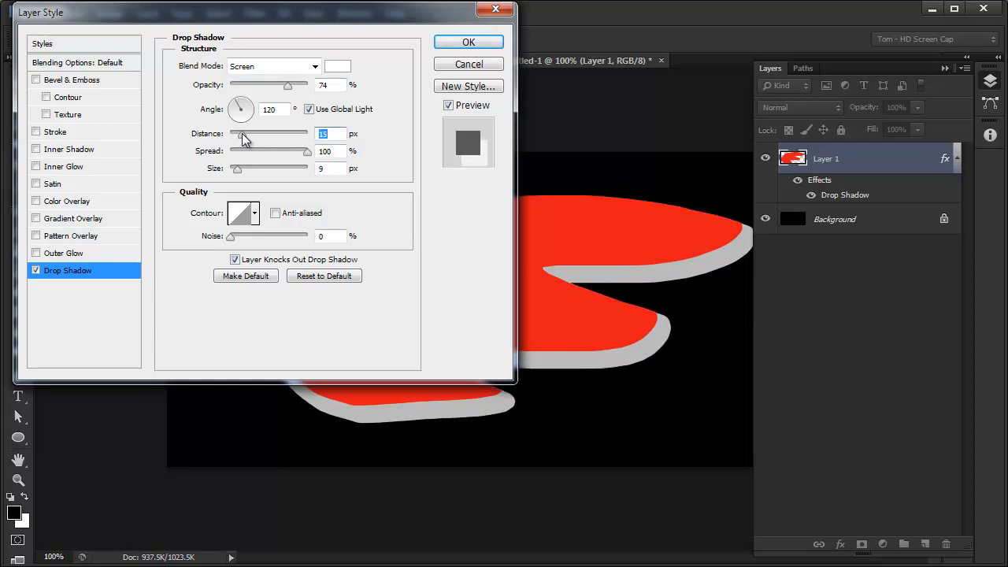
click(467, 42)
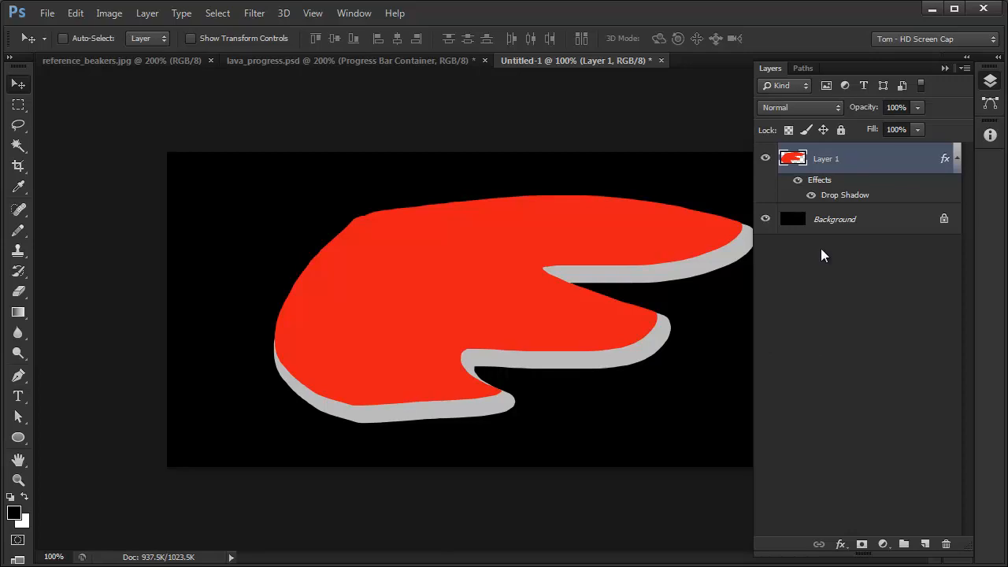
- Compare the shadow's edge on Layer 1 by lowering the spread to 0% and raising it again to 100%
double_click(845, 196)
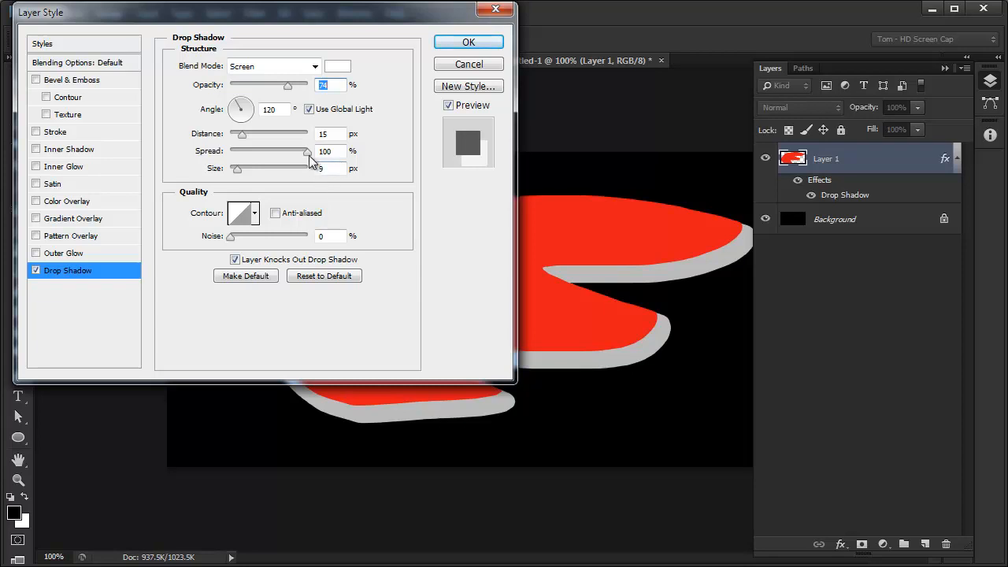
drag(307, 158, 305, 157)
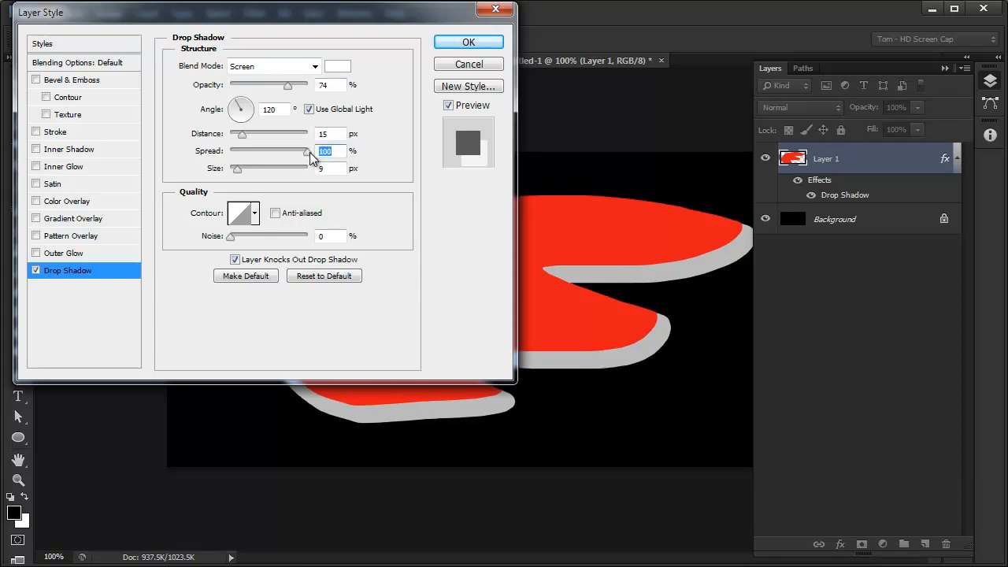
drag(309, 152, 164, 154)
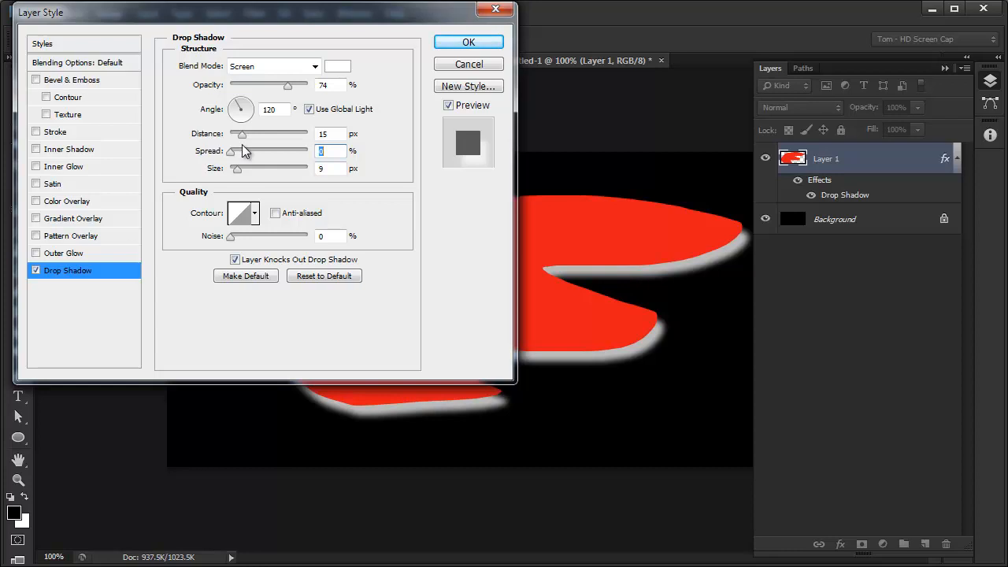
drag(230, 154, 315, 153)
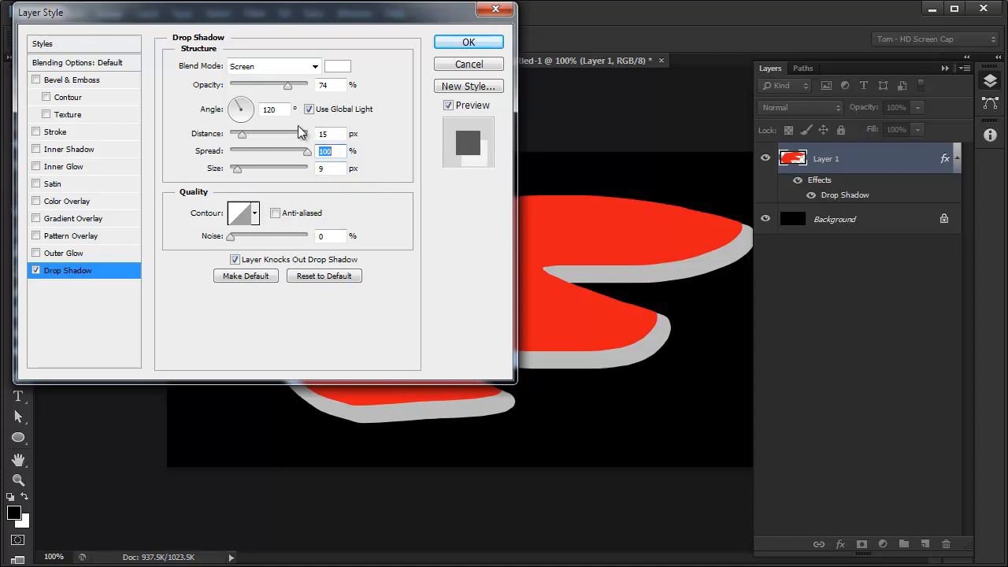
- Set the drop shadow's distance to 0 px and reposition the layer style dialog to view the outlined shape
drag(243, 137, 225, 140)
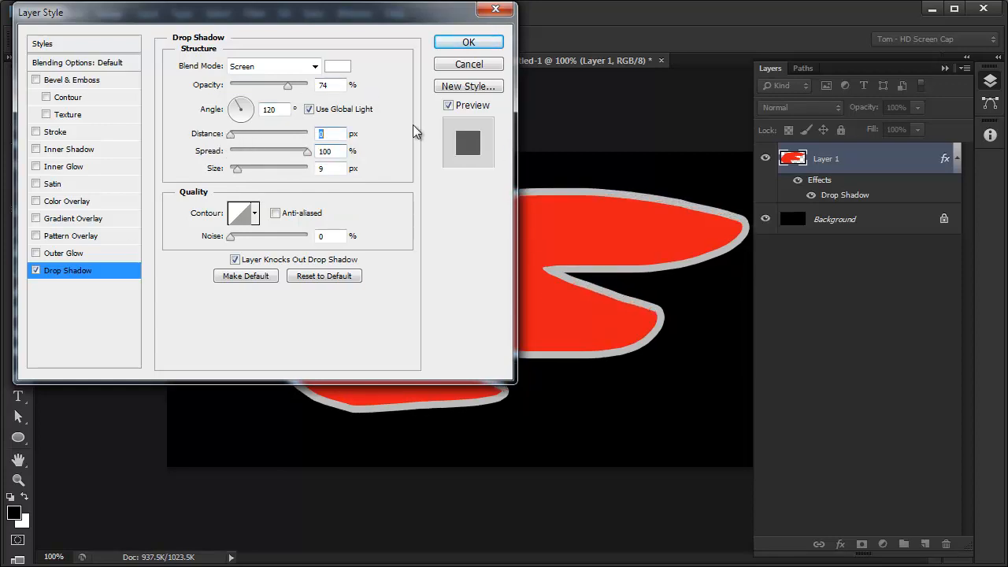
drag(376, 15, 814, 481)
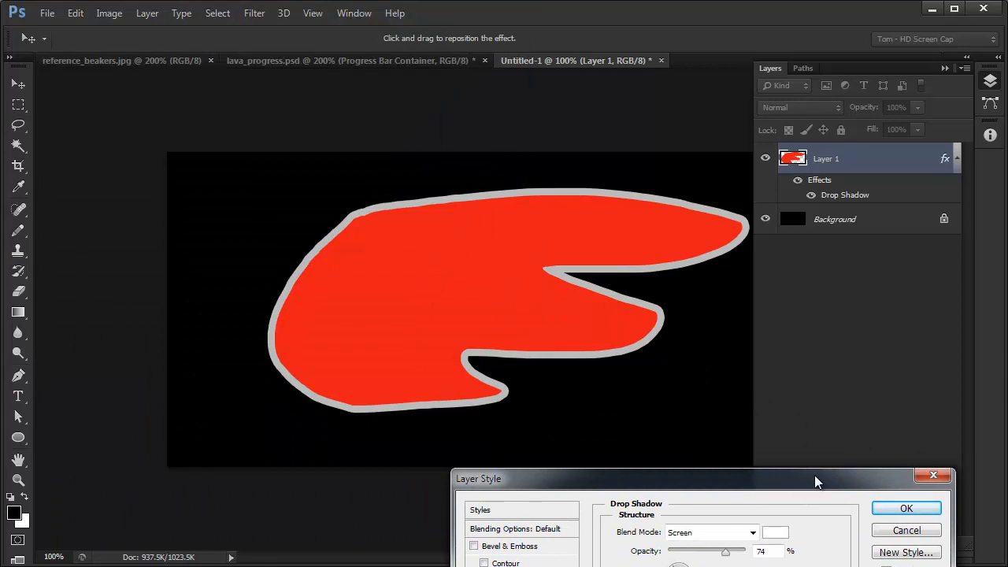
drag(814, 475, 816, 421)
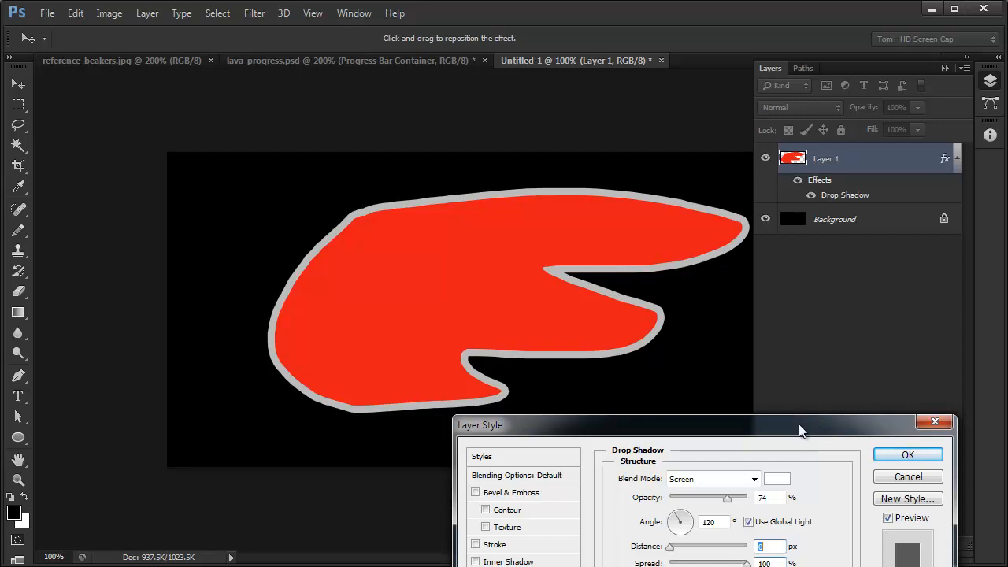
drag(798, 422, 780, 118)
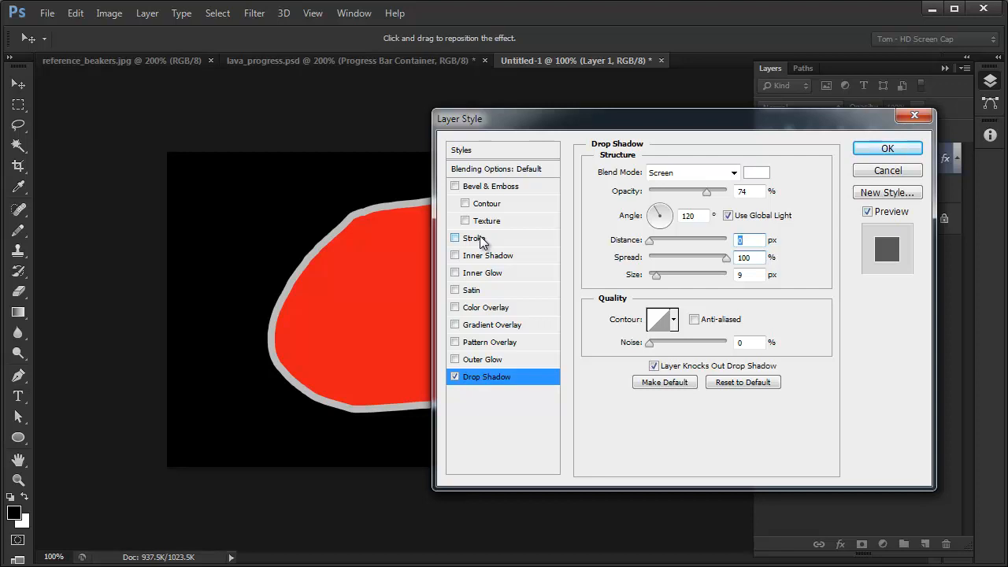
drag(626, 119, 725, 106)
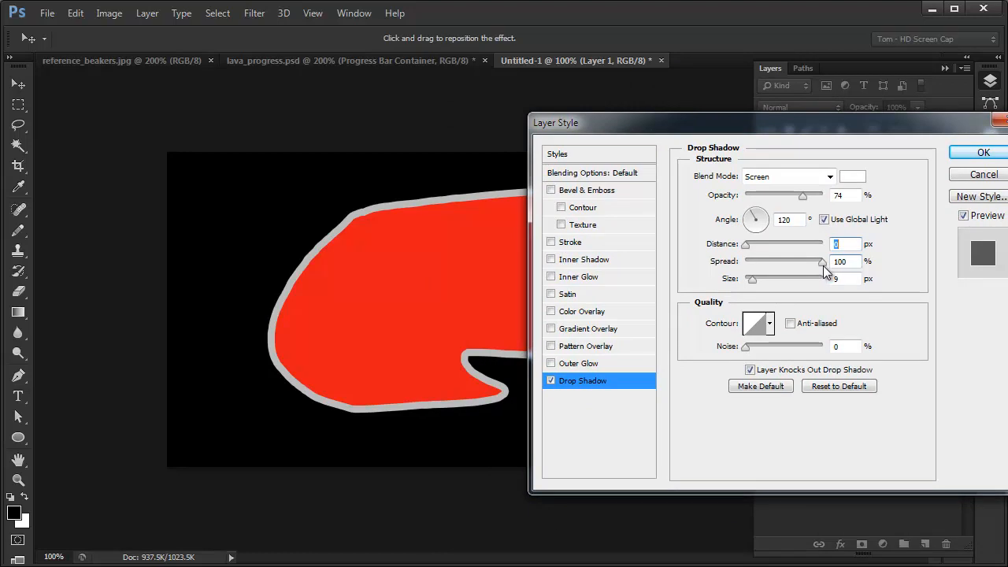
- Set the drop shadow's spread to 0% and its size to 46 px for a soft glow, and apply the layer style
drag(823, 266, 654, 252)
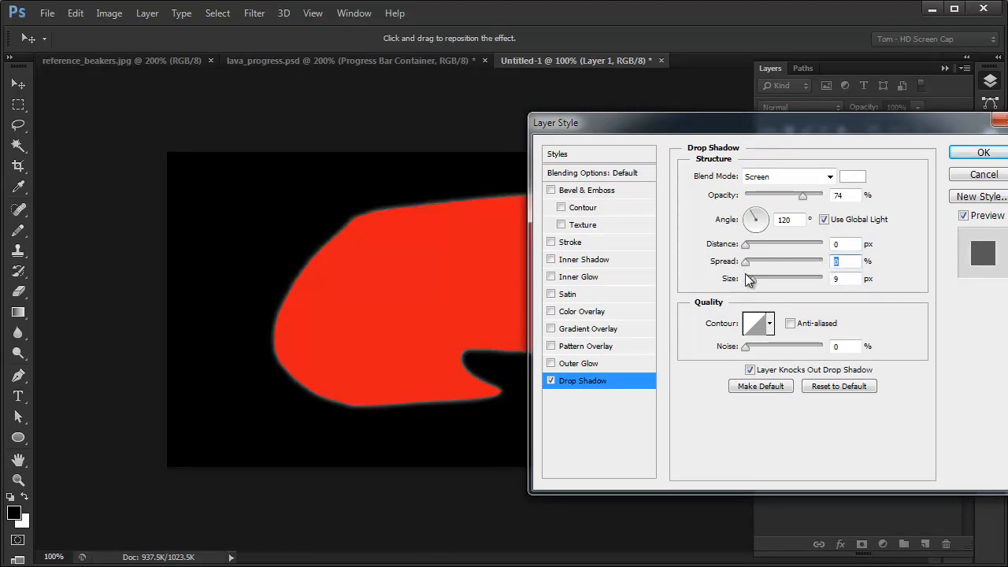
drag(752, 281, 763, 279)
drag(767, 124, 727, 133)
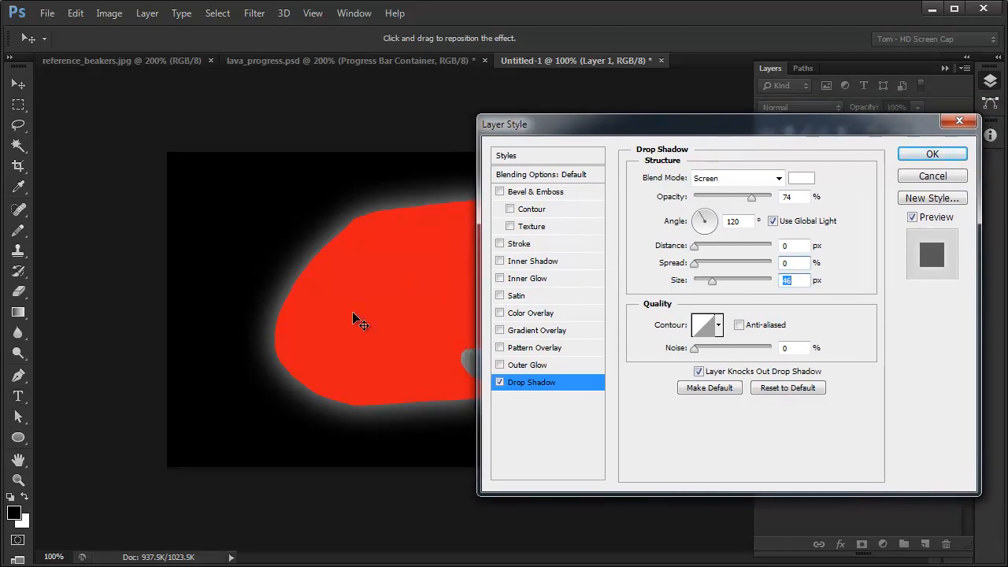
click(949, 155)
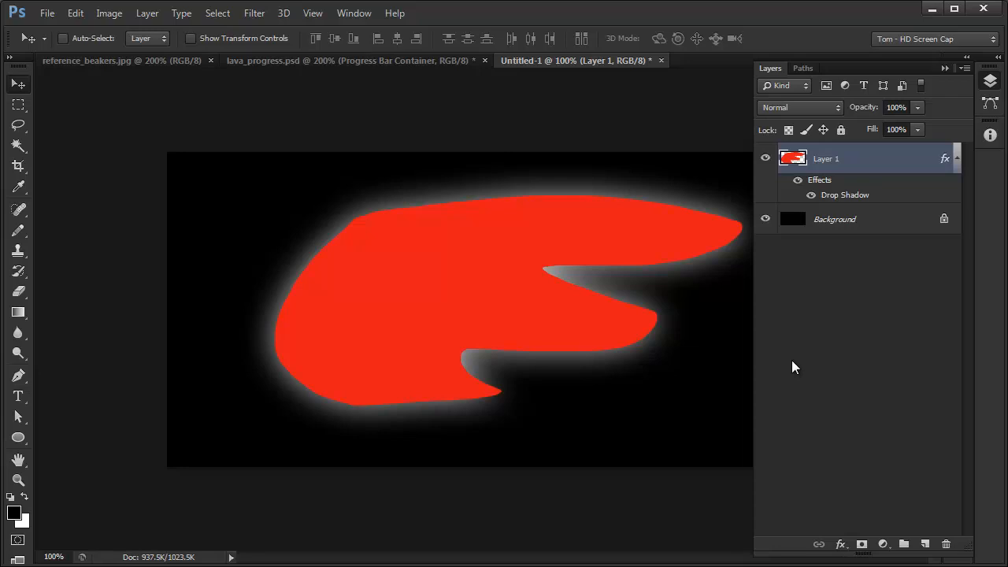
double_click(838, 197)
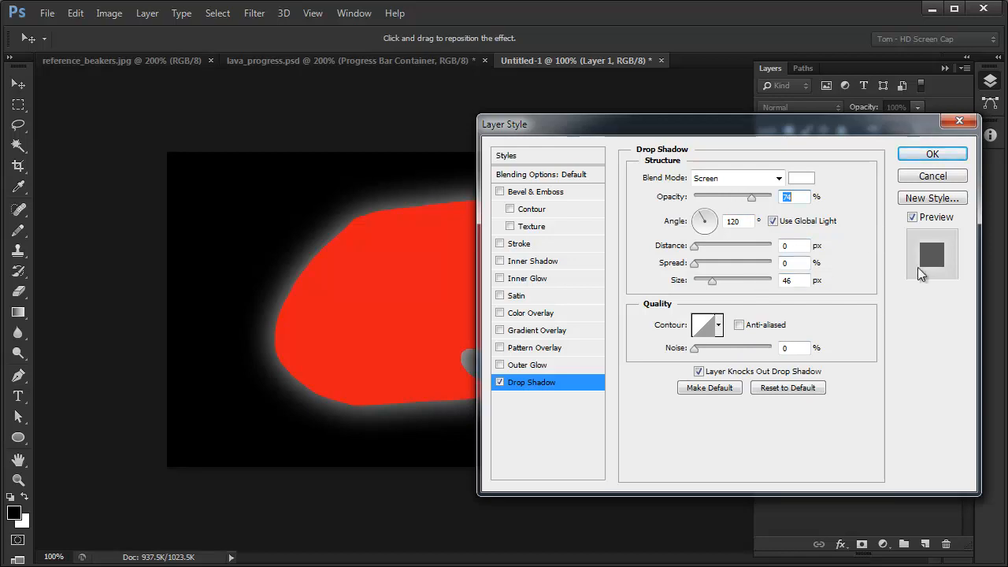
click(930, 156)
- Switch to lava_progress.psd and compare the Progress Bar Container with its Drop Shadow effect off and on
click(280, 63)
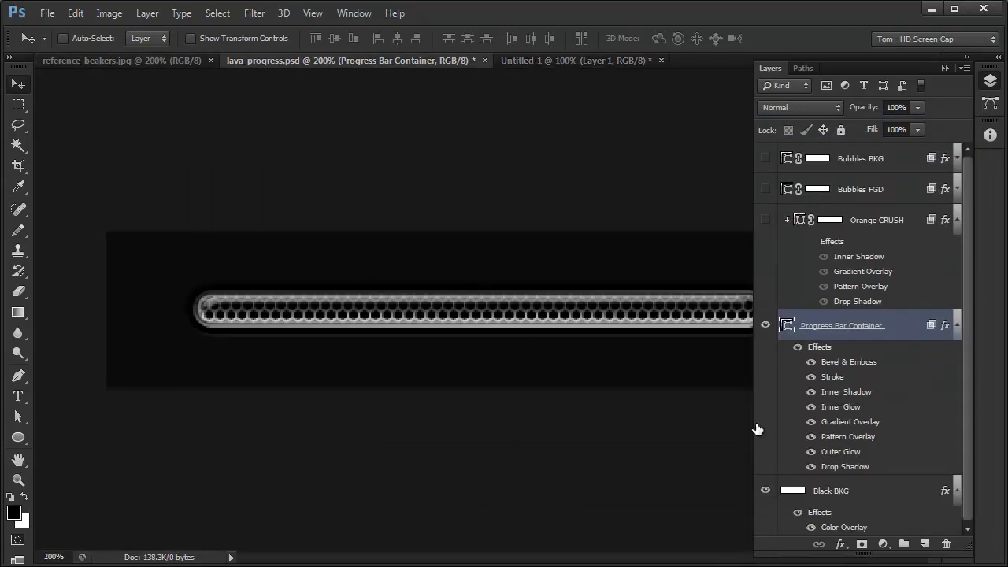
double_click(835, 467)
drag(818, 124, 743, 115)
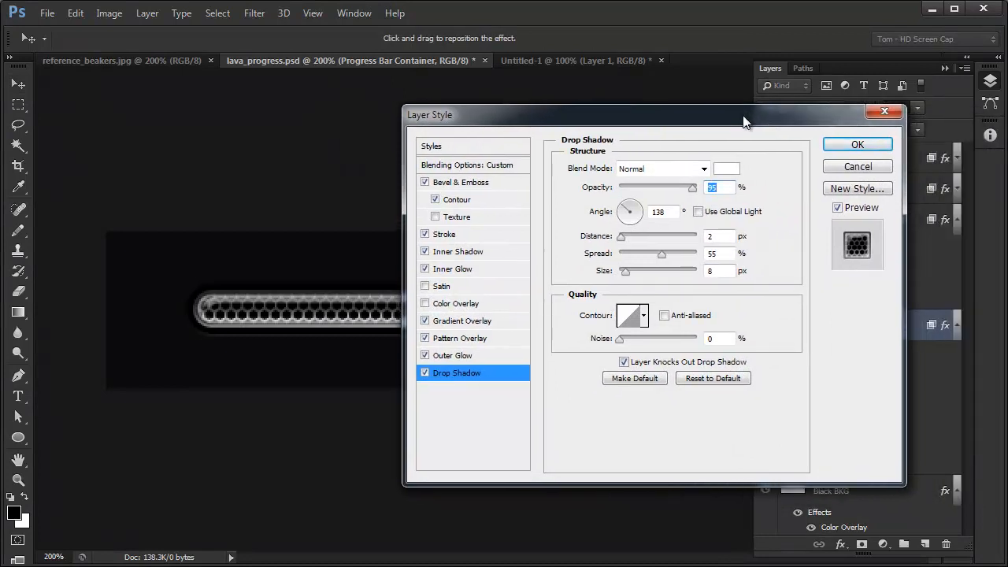
click(426, 373)
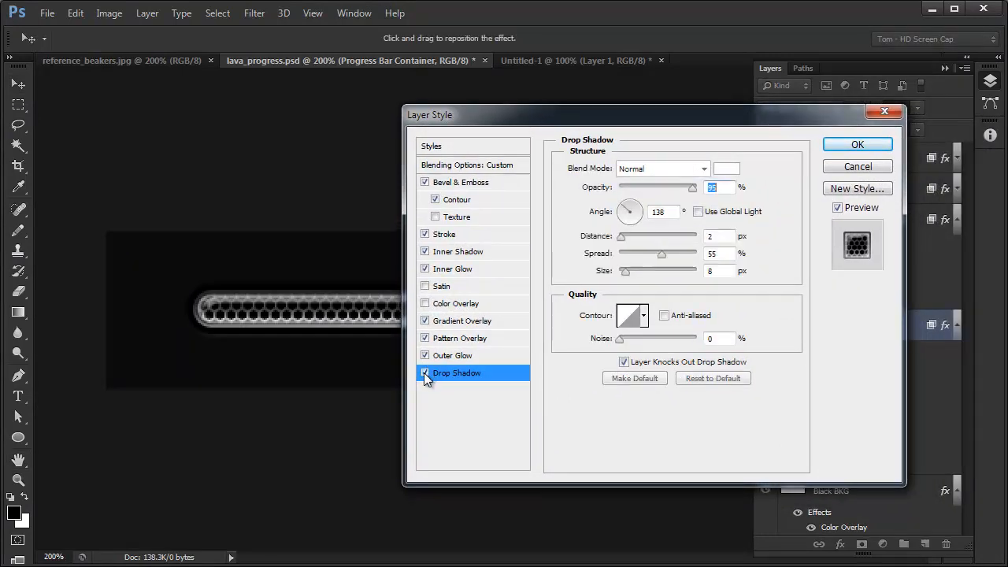
click(425, 374)
click(425, 372)
- Examine the Progress Bar Container's drop shadow on the canvas, its colour and its settings, and close the layer style
drag(545, 116, 667, 103)
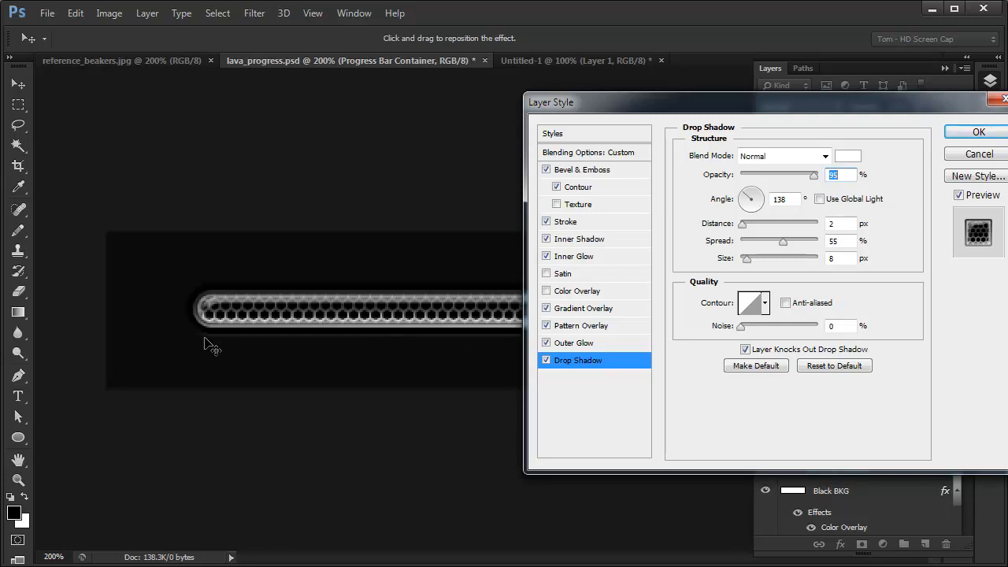
drag(827, 99, 836, 416)
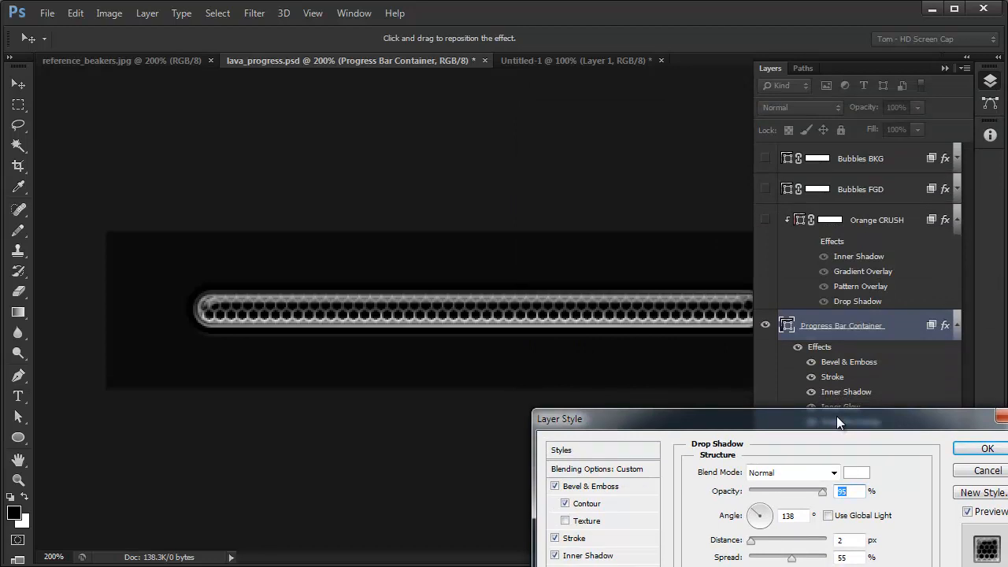
drag(837, 419, 848, 100)
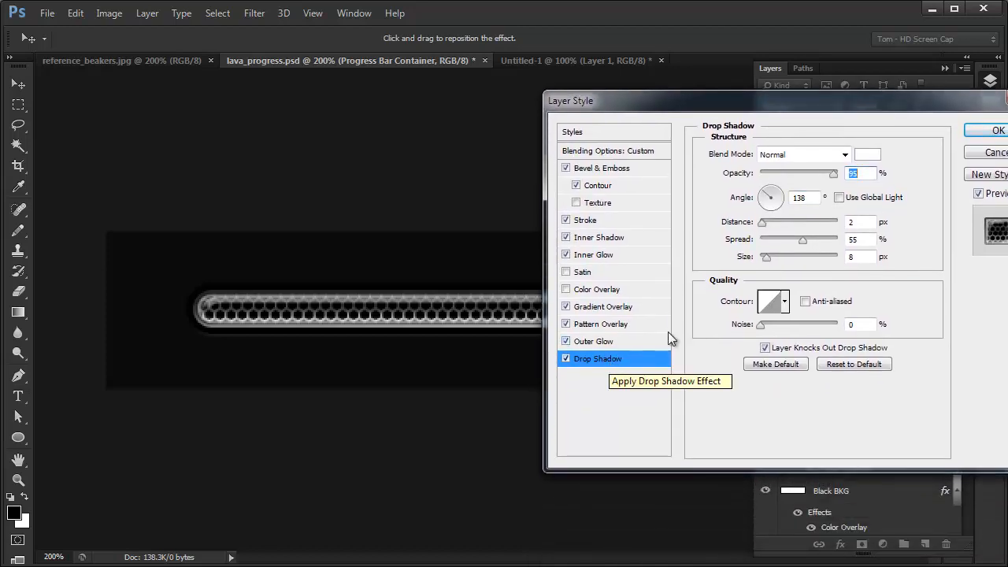
click(868, 155)
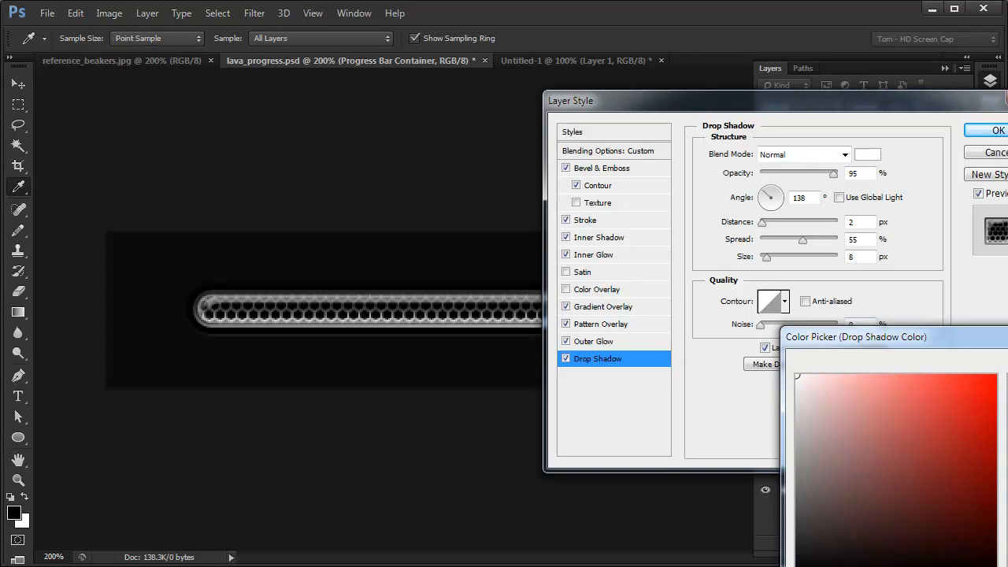
key(Return)
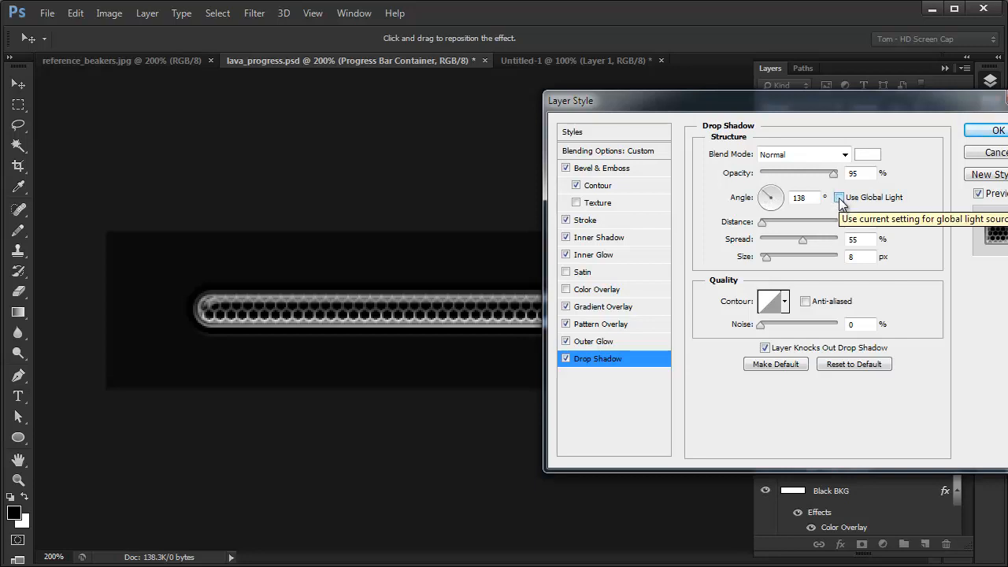
click(993, 130)
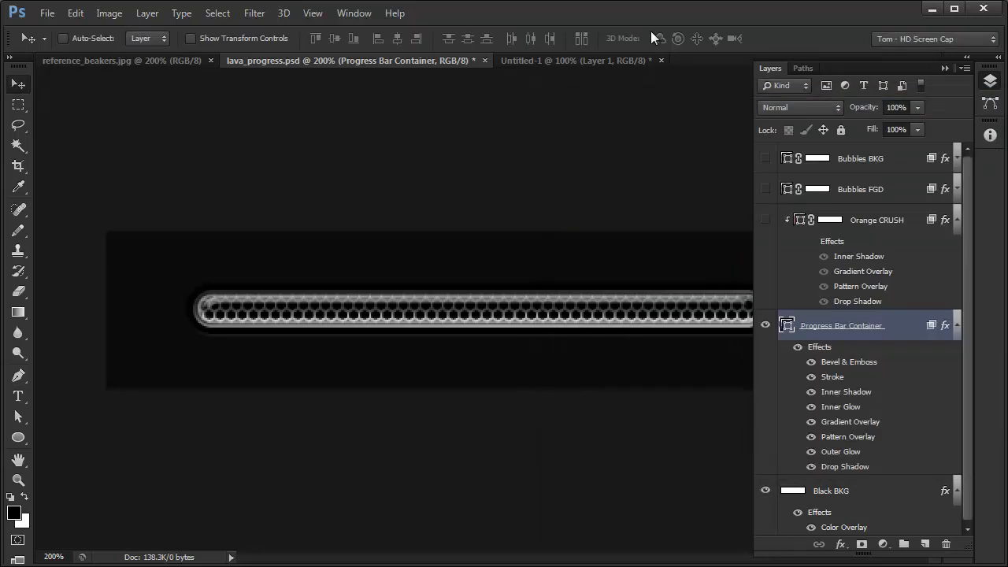
- Add a Bevel & Emboss layer style to Layer 1 in Untitled-1, using Inner Bevel, Smooth, 100% depth and 5 px size
click(584, 58)
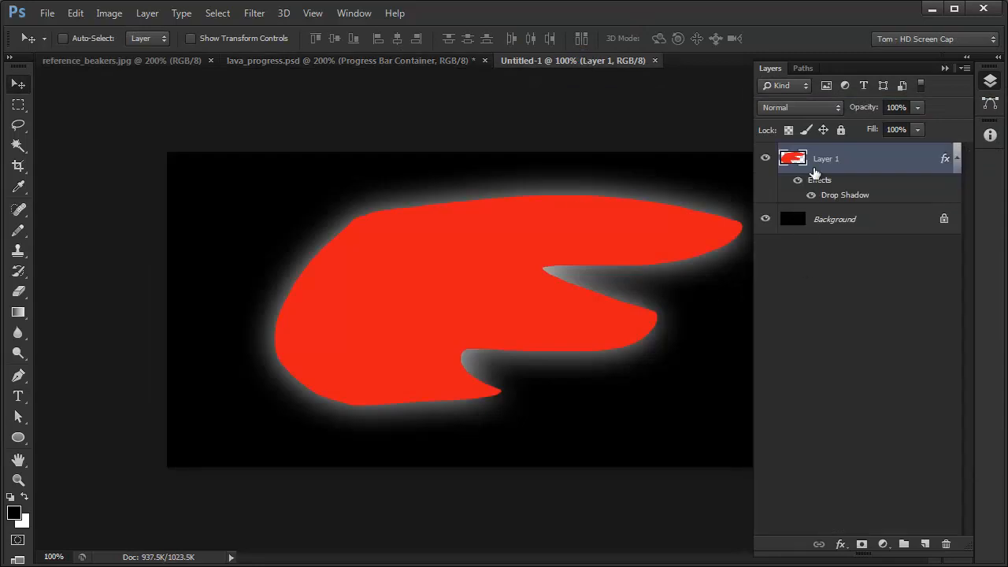
click(840, 544)
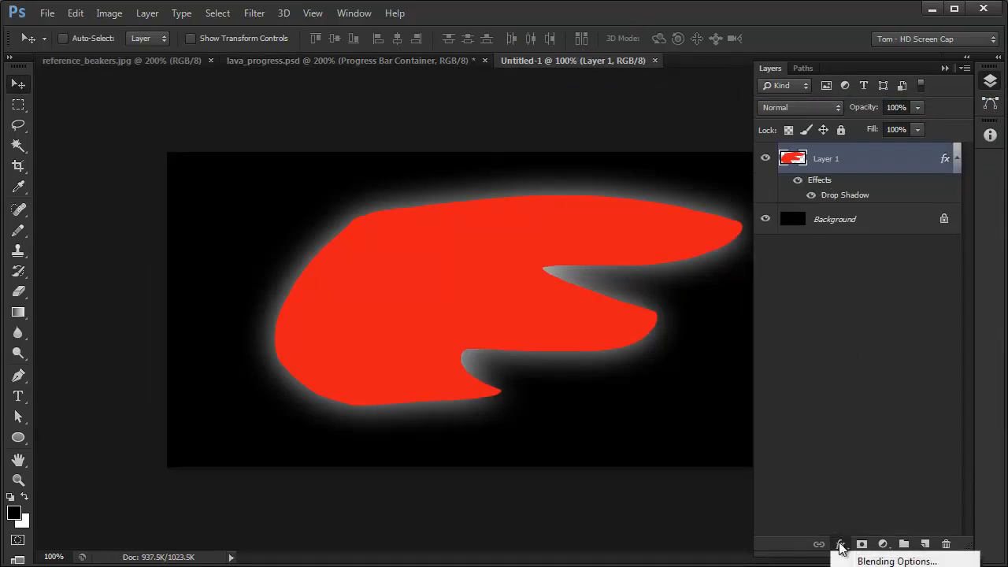
click(865, 559)
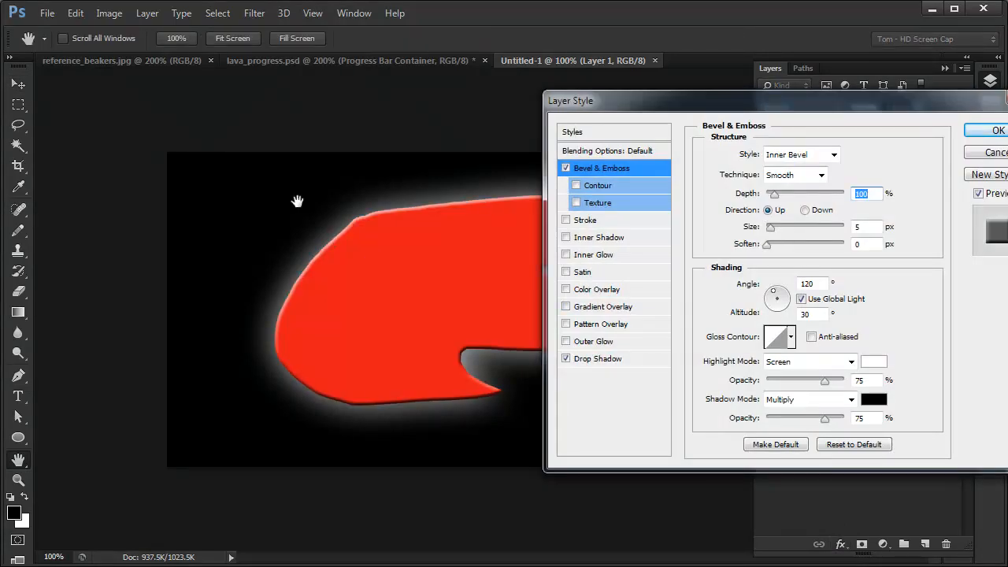
click(994, 131)
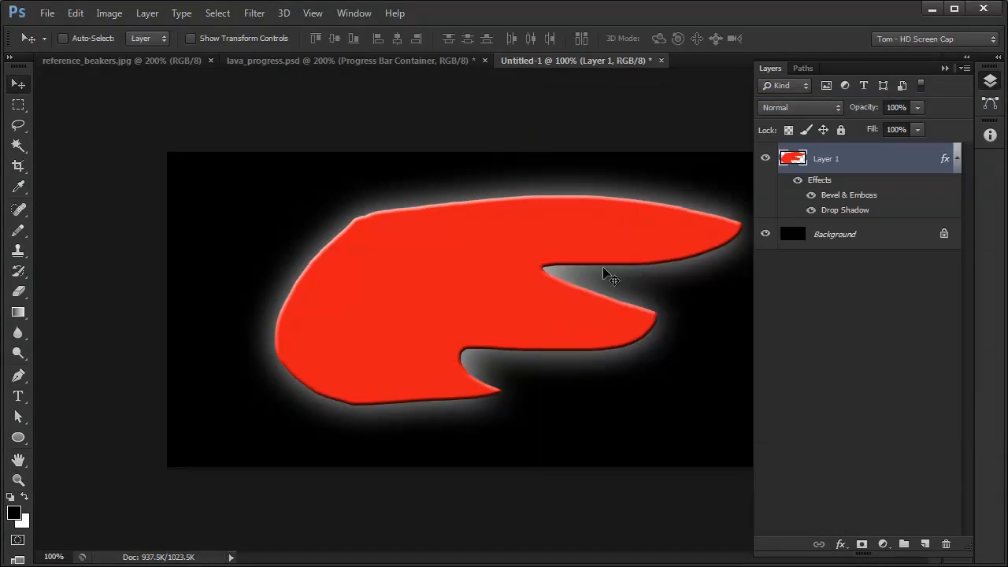
- Try a 117° global light angle for Layer 1's drop shadow in Untitled-1 and discard the change
double_click(844, 211)
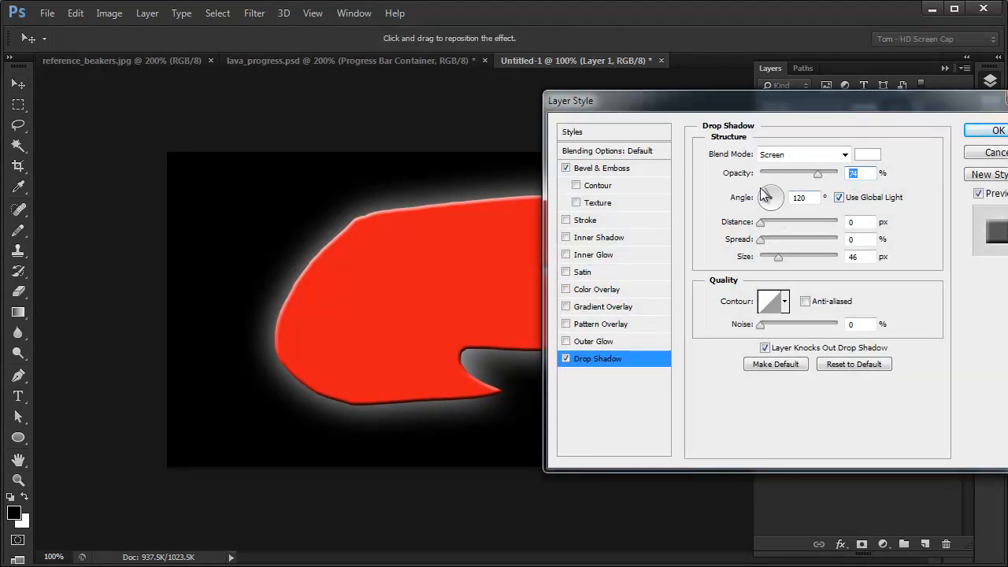
mouse_move(772, 197)
mouse_down()
mouse_move(784, 205)
mouse_move(776, 215)
mouse_move(758, 197)
mouse_move(769, 192)
mouse_up()
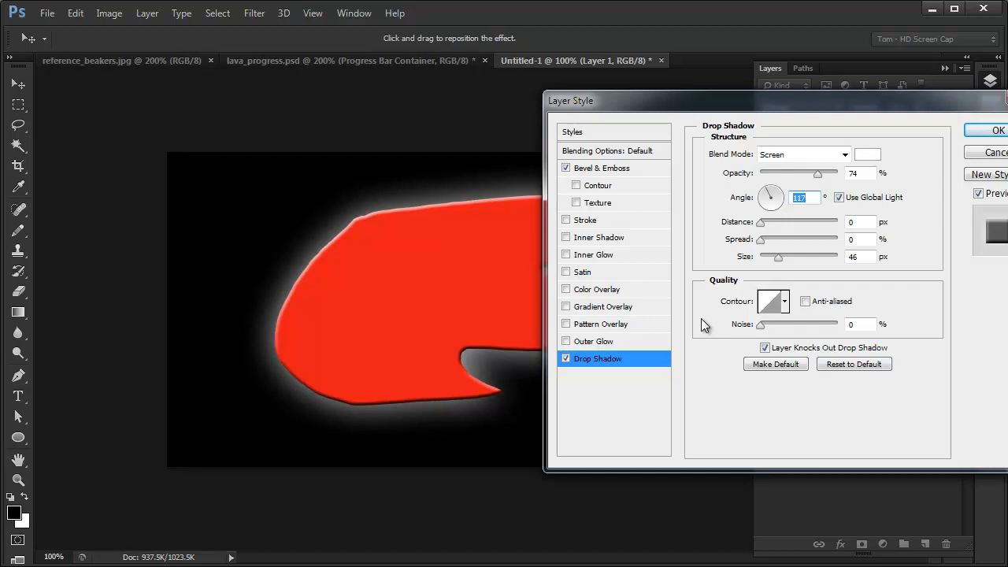
drag(924, 103, 860, 103)
click(919, 157)
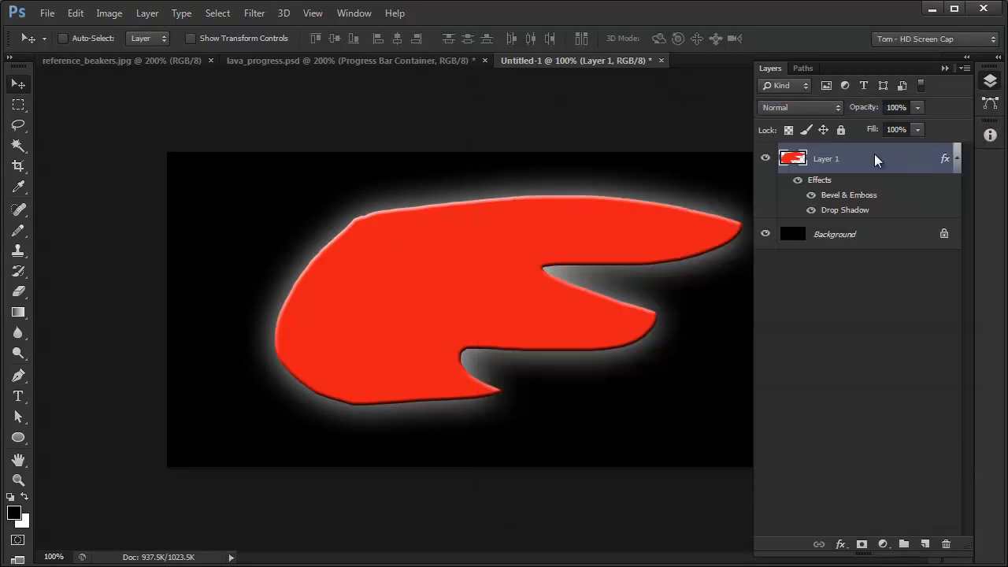
- Switch to lava_progress.psd and examine the Progress Bar Container's Drop Shadow and Outer Glow settings
click(380, 60)
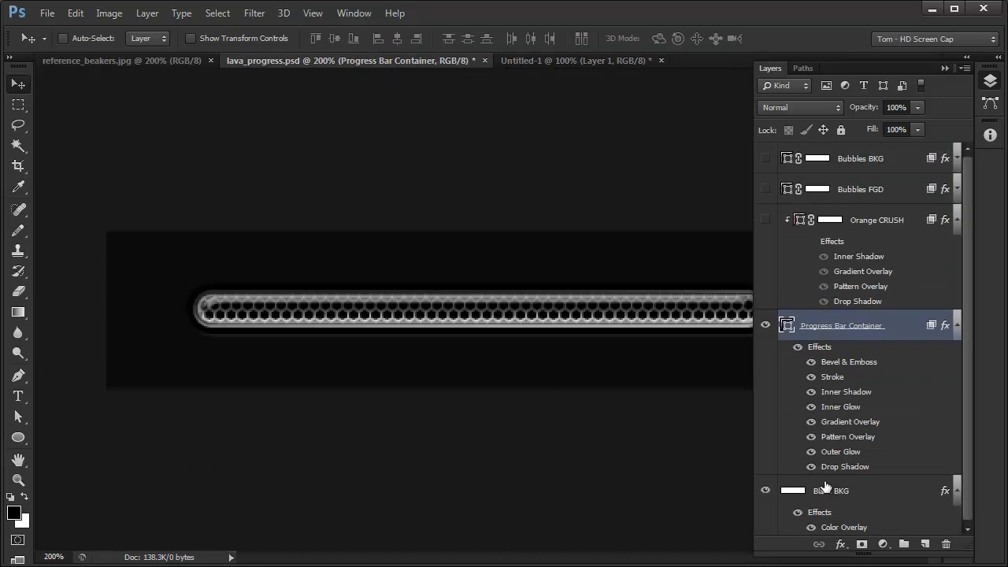
double_click(845, 466)
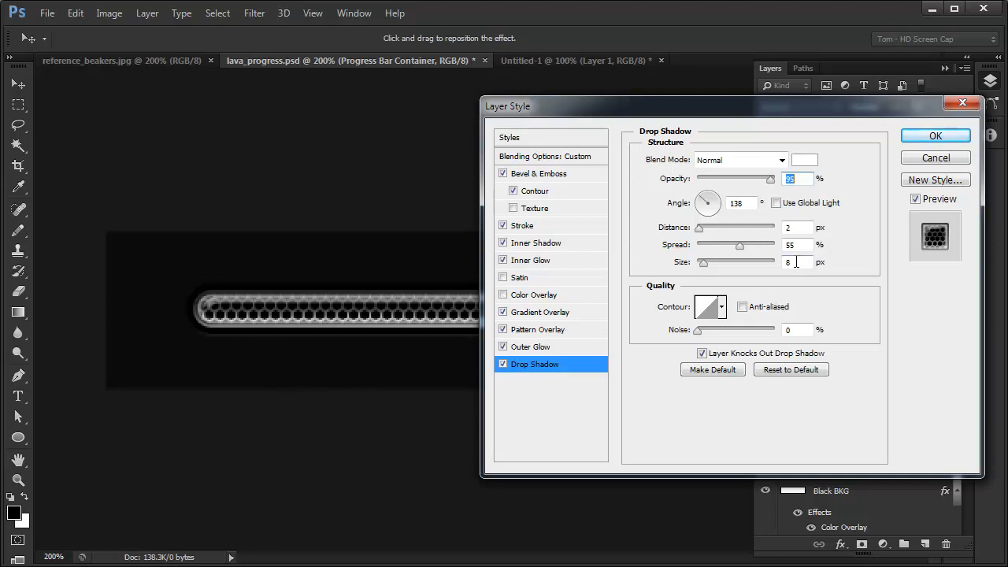
click(548, 354)
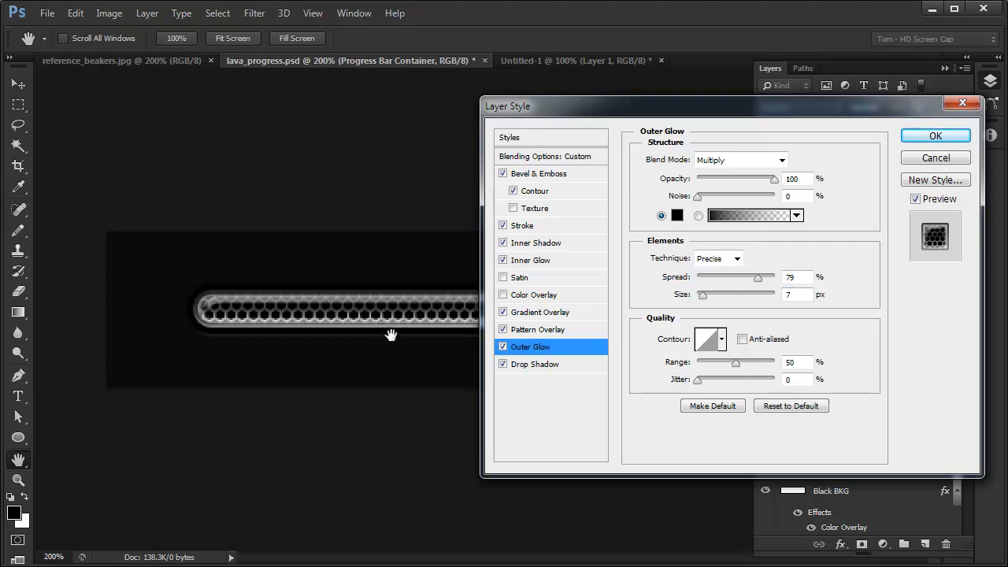
click(533, 365)
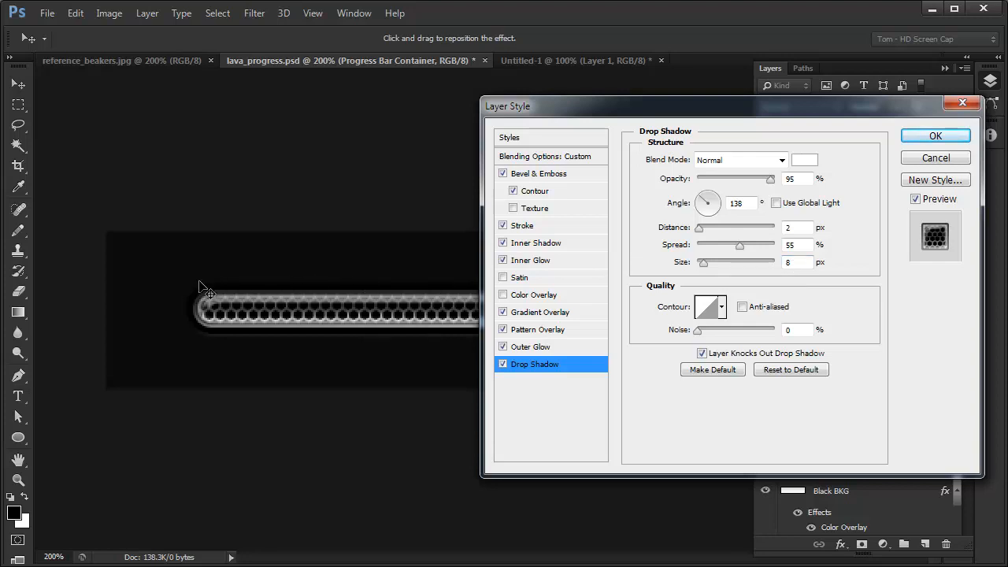
- Turn off Bevel & Emboss, Stroke, Inner Shadow, Inner Glow, Gradient Overlay, Pattern Overlay and Outer Glow on the Progress Bar Container, leaving only Drop Shadow
click(503, 347)
key(Tab)
click(502, 174)
click(502, 226)
click(502, 243)
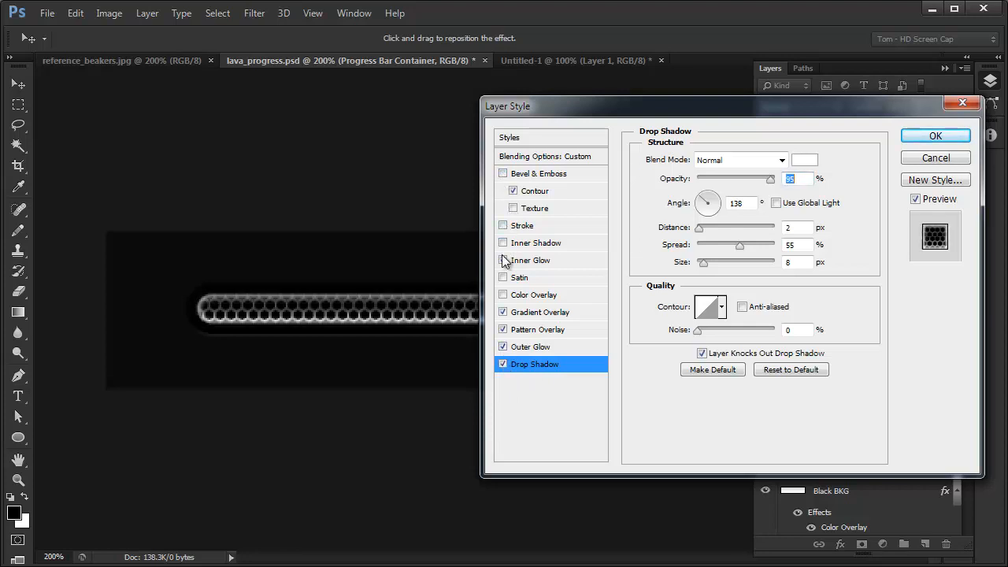
click(502, 312)
click(503, 347)
click(503, 331)
click(503, 347)
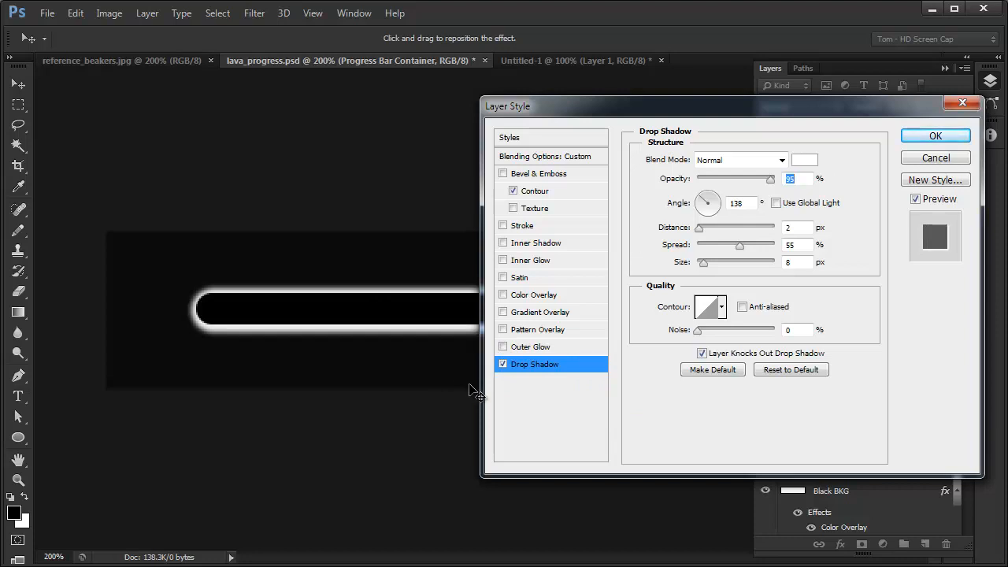
- Turn the Progress Bar Container's Outer Glow back on over its drop shadow and show the glow's settings
click(503, 347)
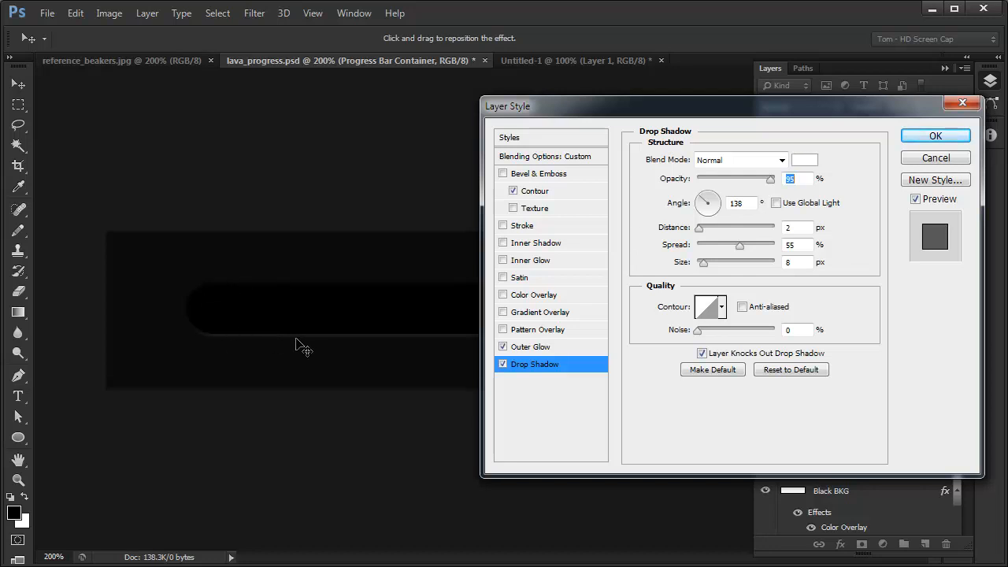
click(545, 351)
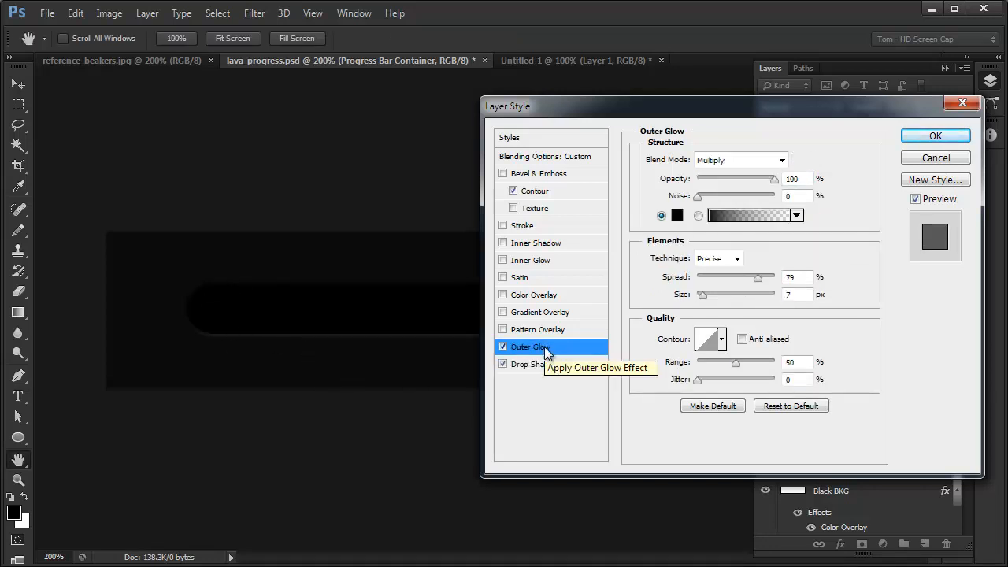